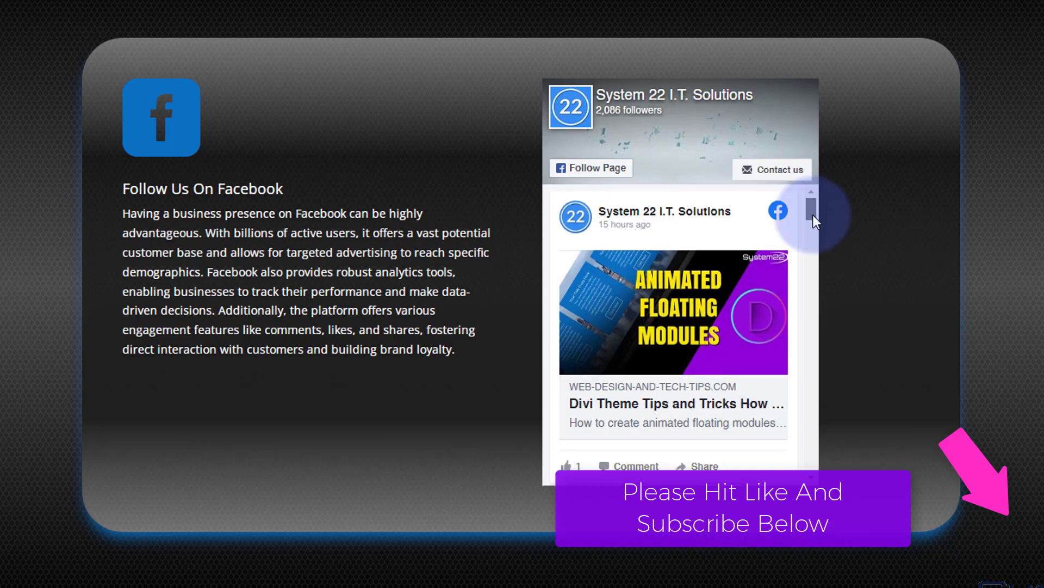
- Scroll through the embedded Facebook feed, playing and then pausing a video post
left_click_drag(813, 216, 814, 340)
left_click(663, 319)
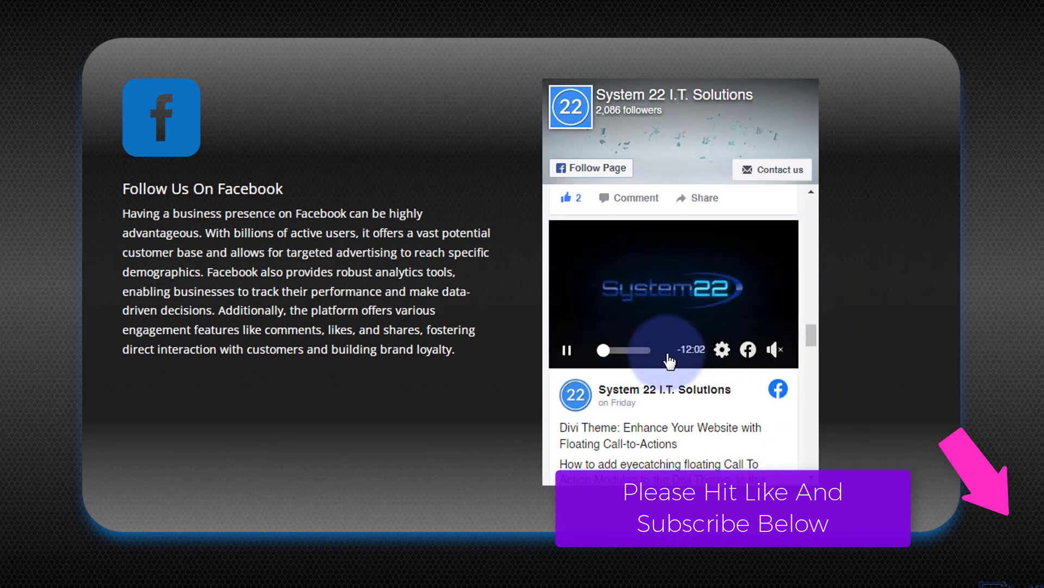
left_click(571, 309)
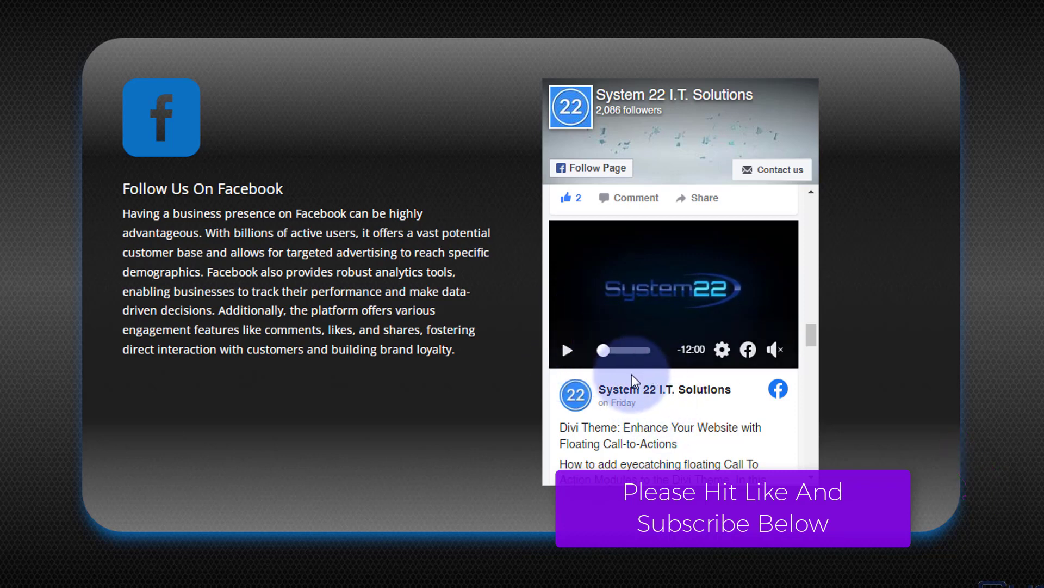
left_click_drag(809, 334, 814, 199)
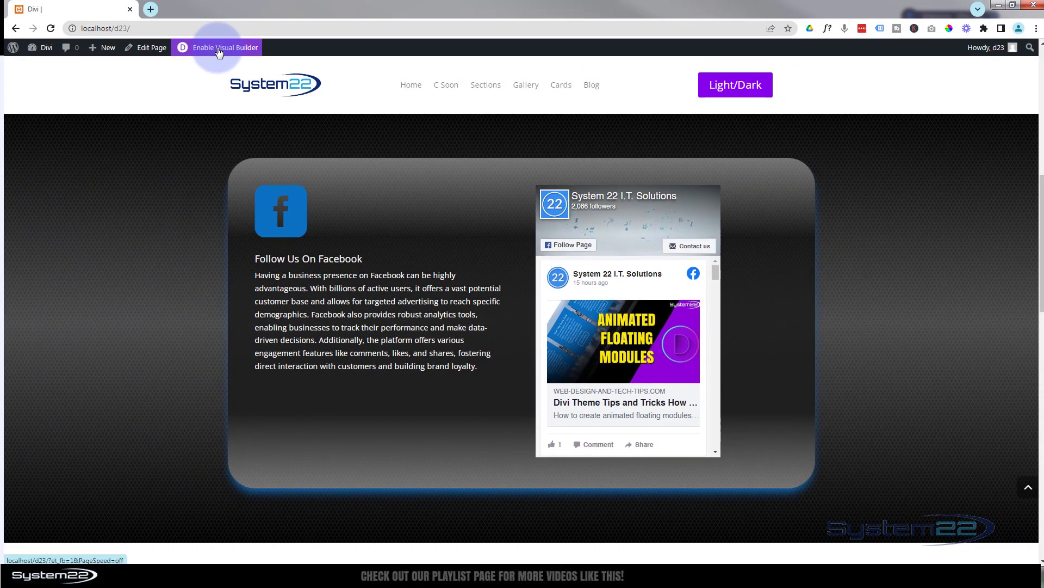
- Enable the Visual Builder, then load the Page Plugin documentation URL in a new incognito window
left_click(219, 49)
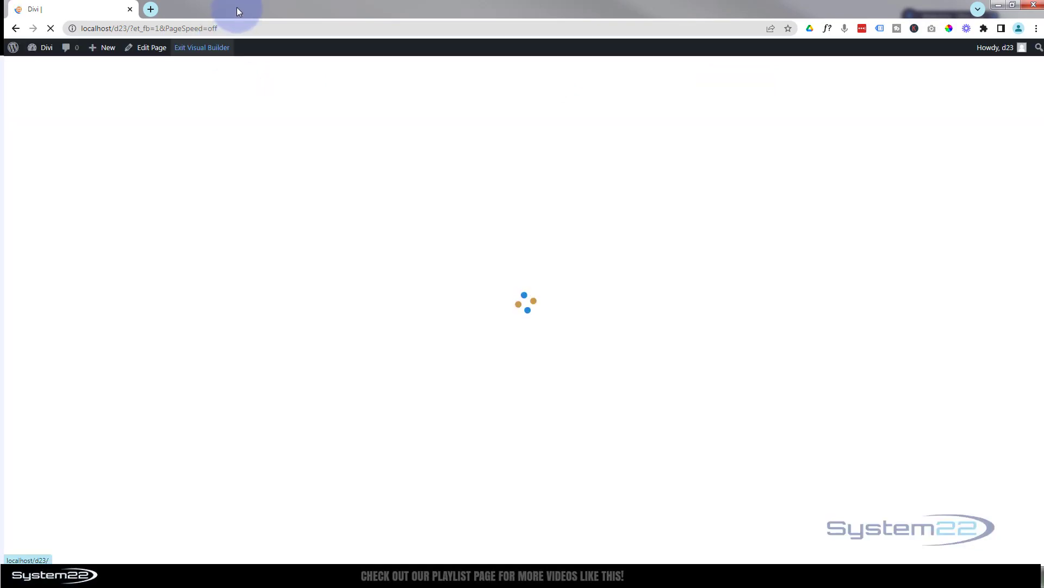
key("ctrl+shift+n")
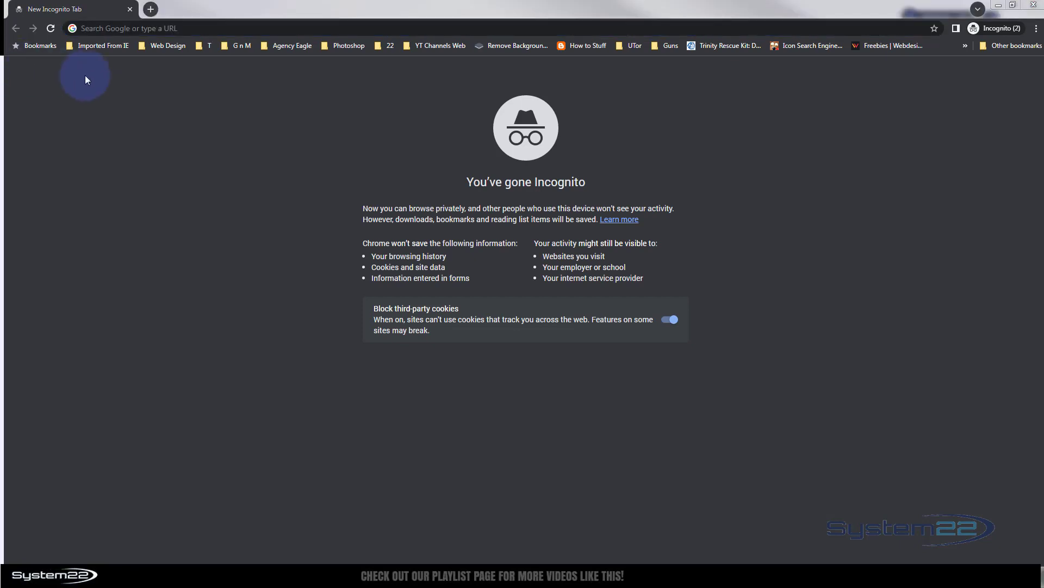
left_click(119, 26)
type("https://developers.facebook.com/docs/plugins/page-plugin/")
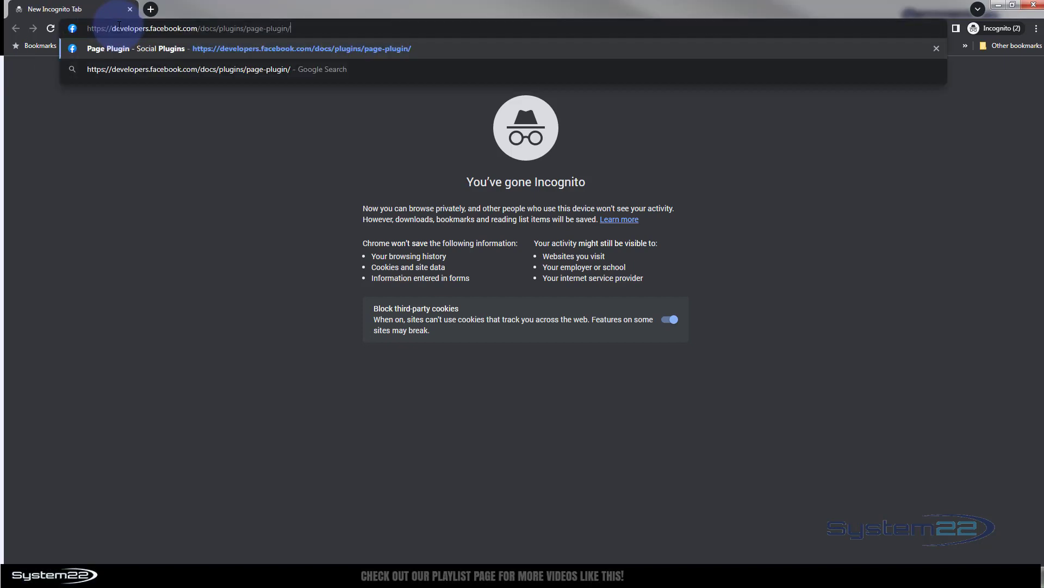
key("Return")
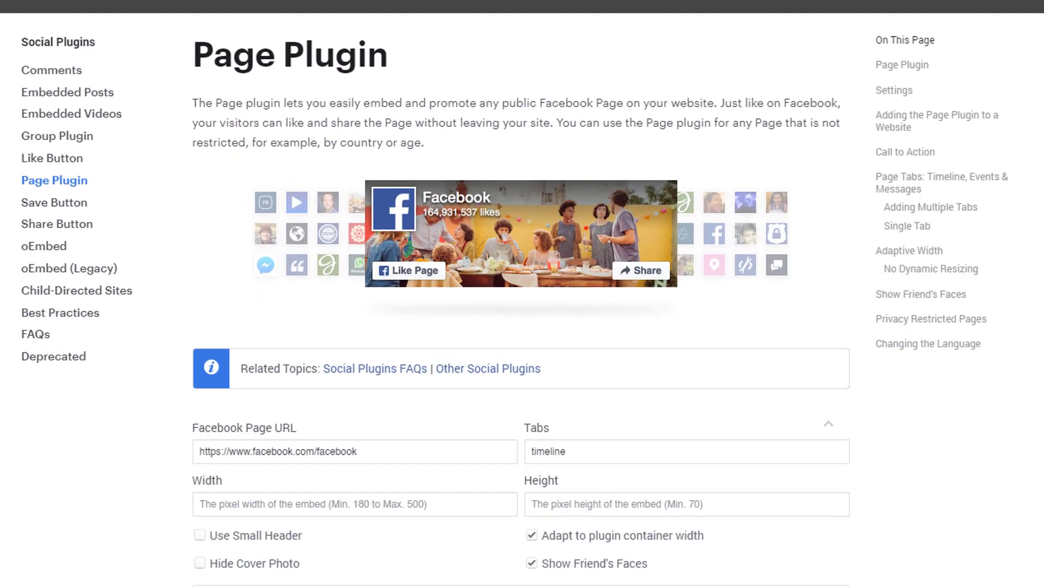
scroll(521, 299, "down", 3)
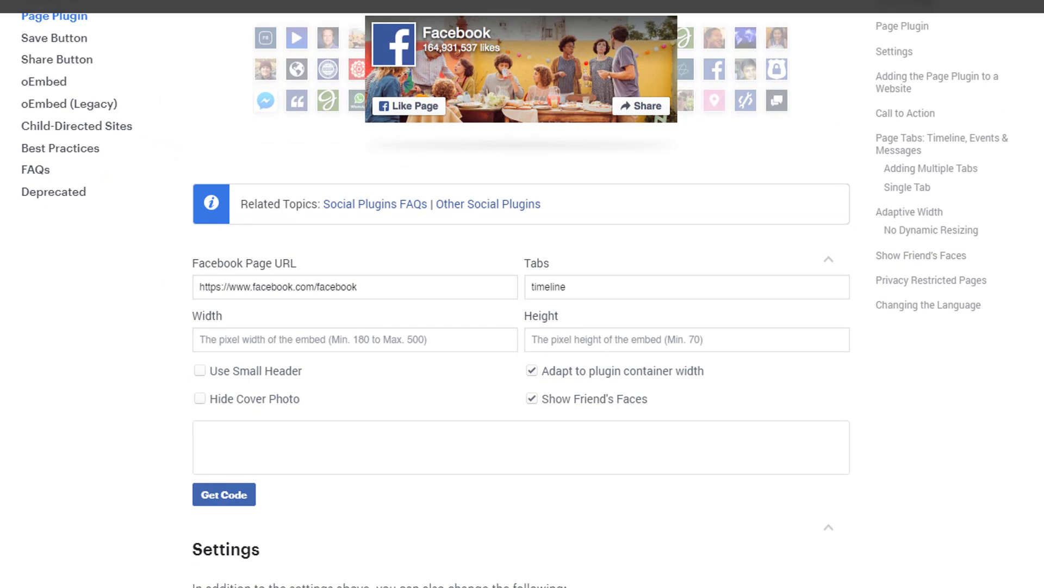
scroll(521, 299, "up", 3)
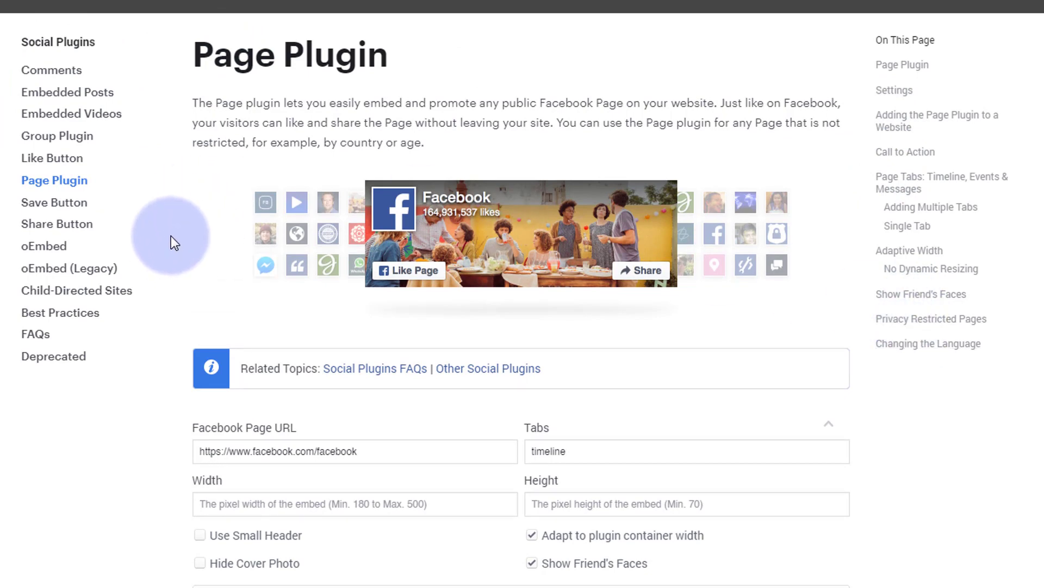
scroll(171, 236, "down", 5)
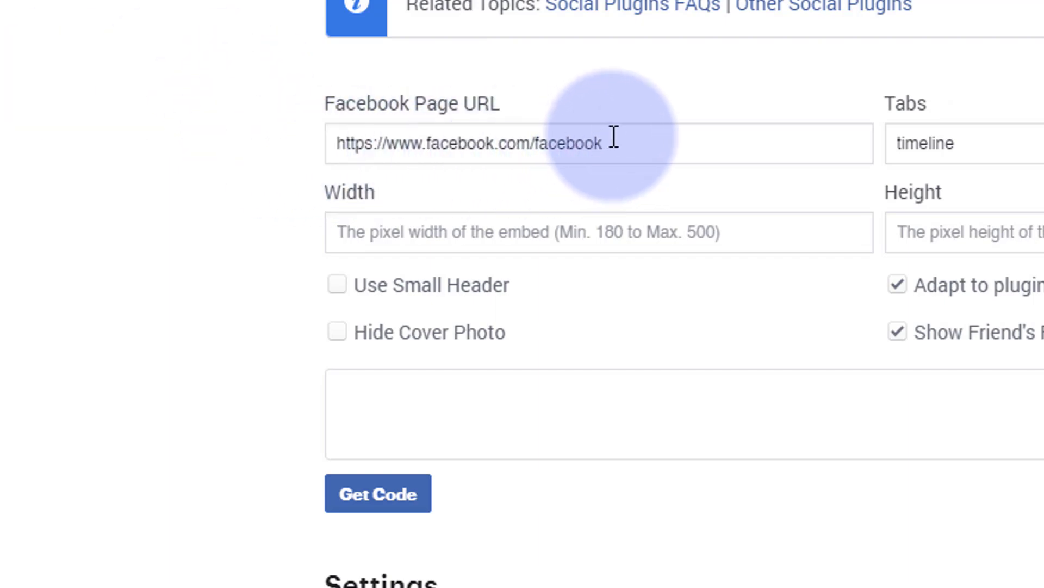
left_click_drag(613, 138, 248, 142)
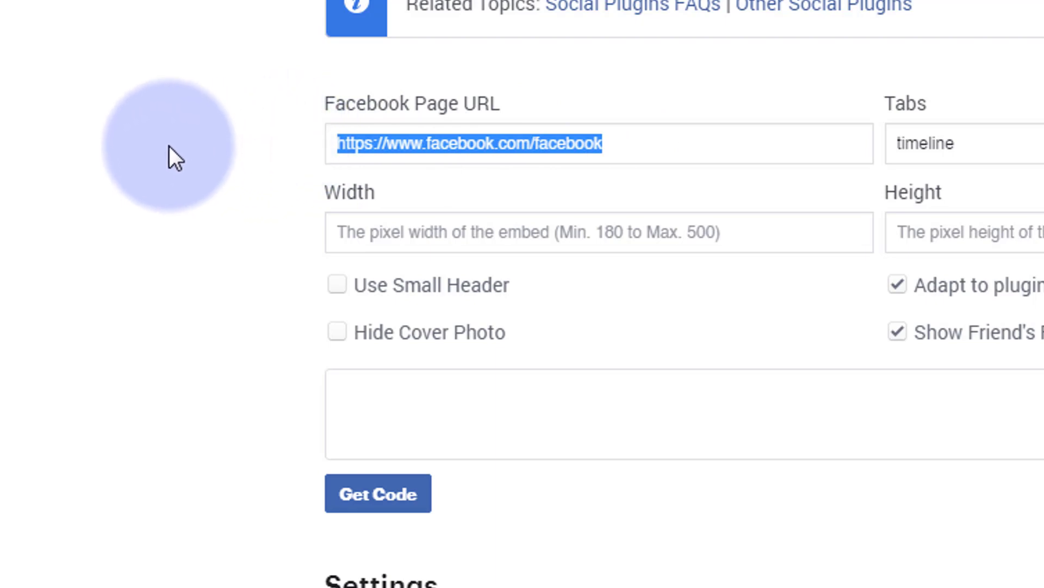
type("https://www.facebook.com/system22.net")
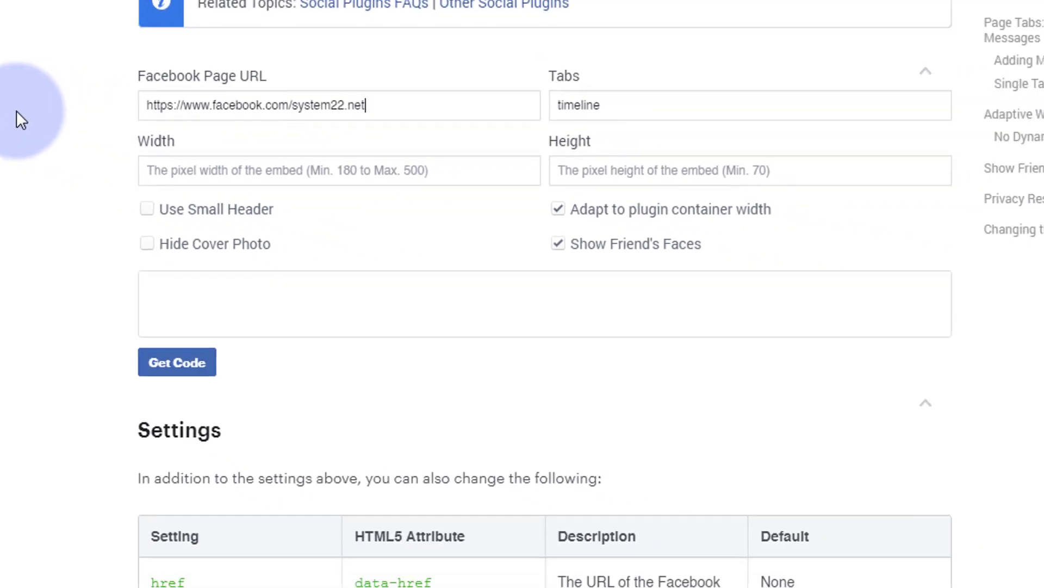
- Enter 500 as the plugin width and 650 as its height
left_click(151, 174)
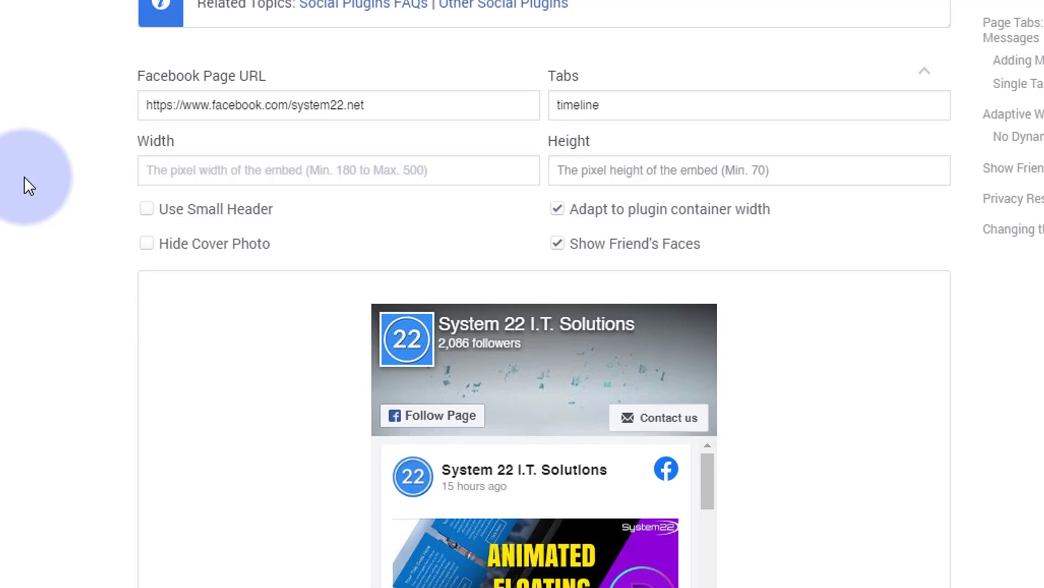
type("500")
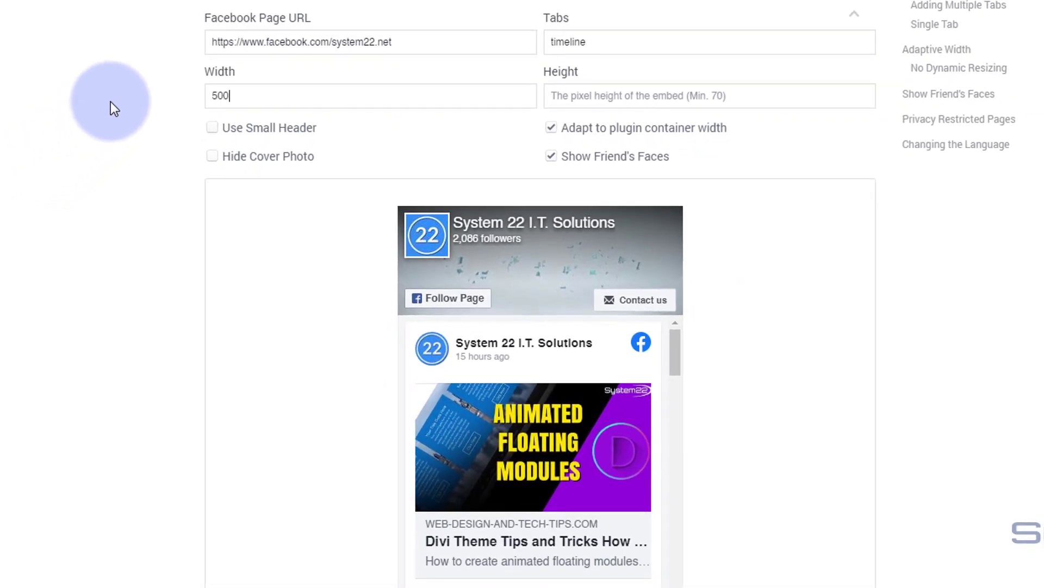
left_click(564, 94)
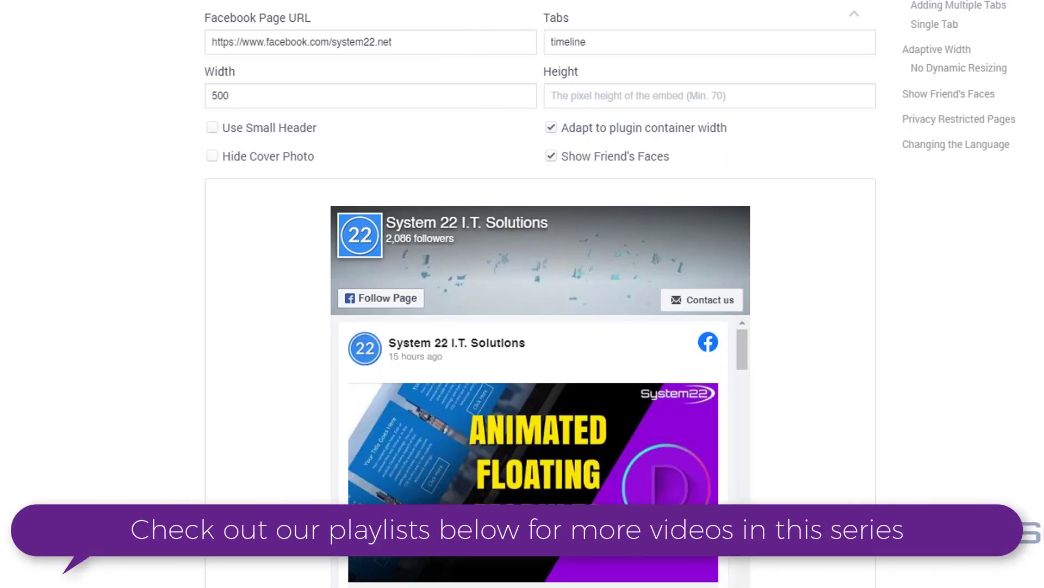
type("650")
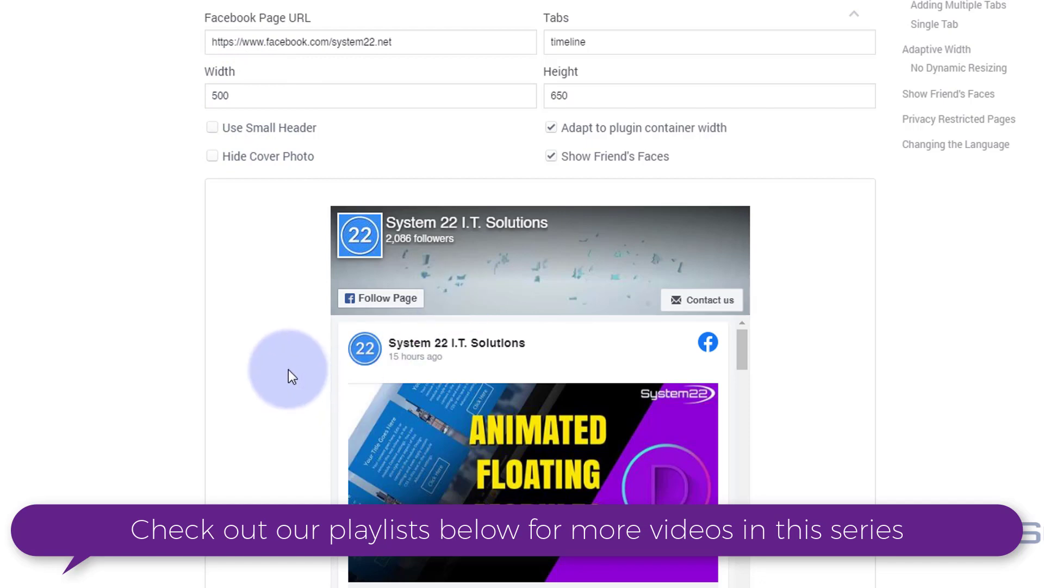
scroll(289, 370, "down", 4)
scroll(288, 369, "up", 3)
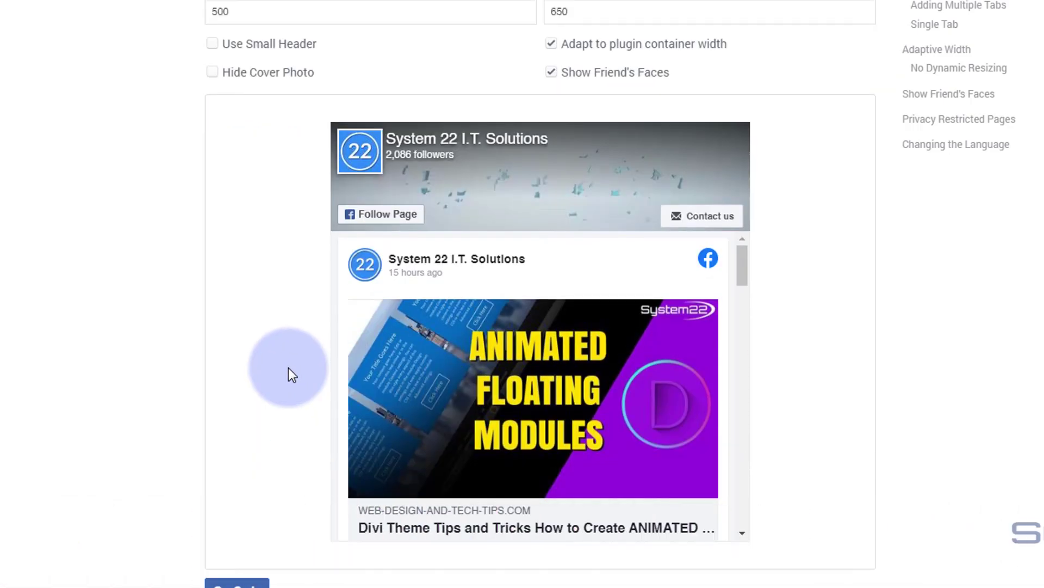
- Try Small Header, Hide Cover Photo and container-width options, then restore the full cover header
left_click(211, 44)
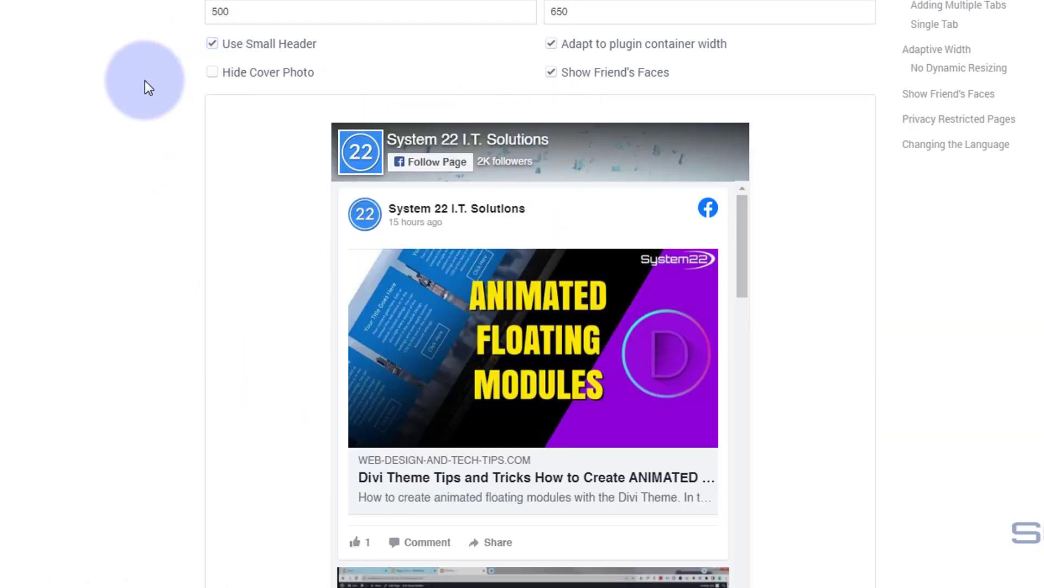
left_click(212, 72)
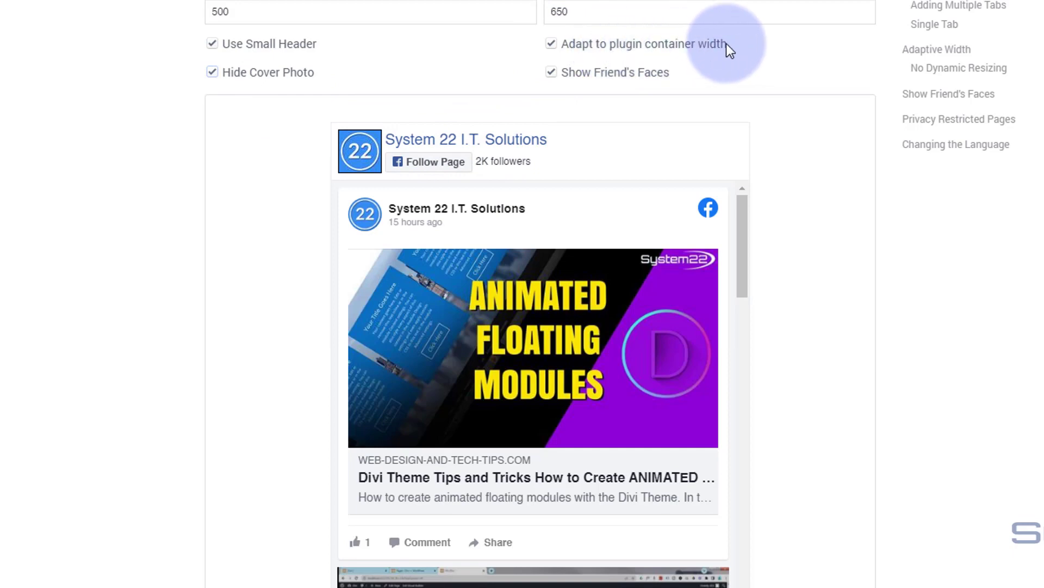
left_click(551, 44)
left_click(552, 44)
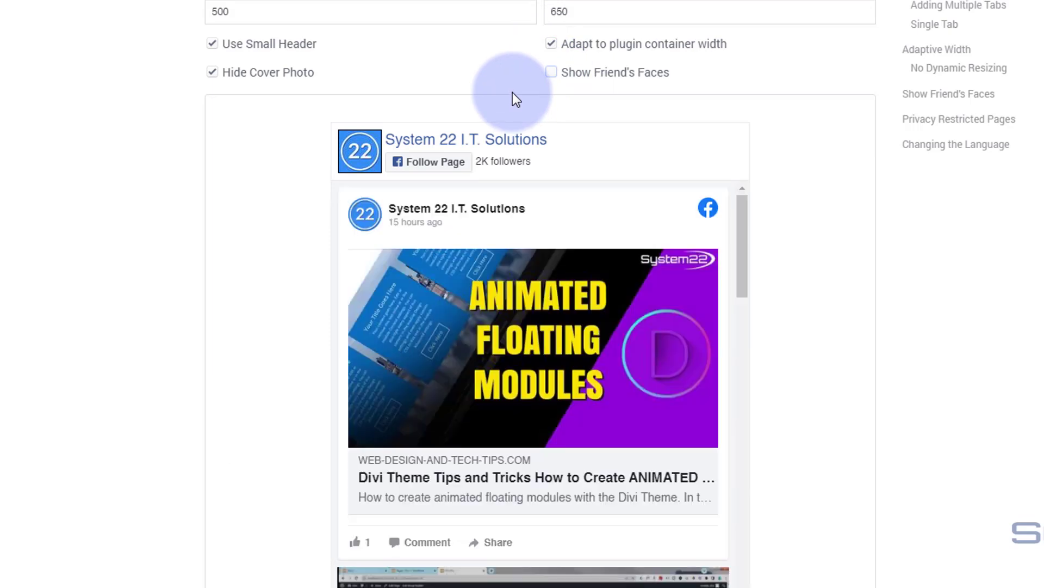
left_click(212, 43)
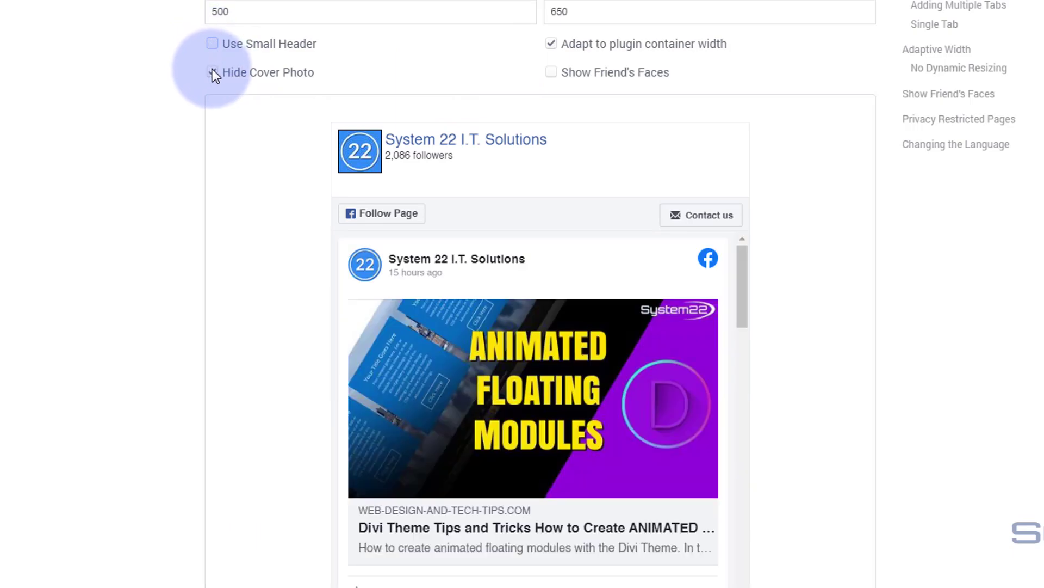
left_click(212, 72)
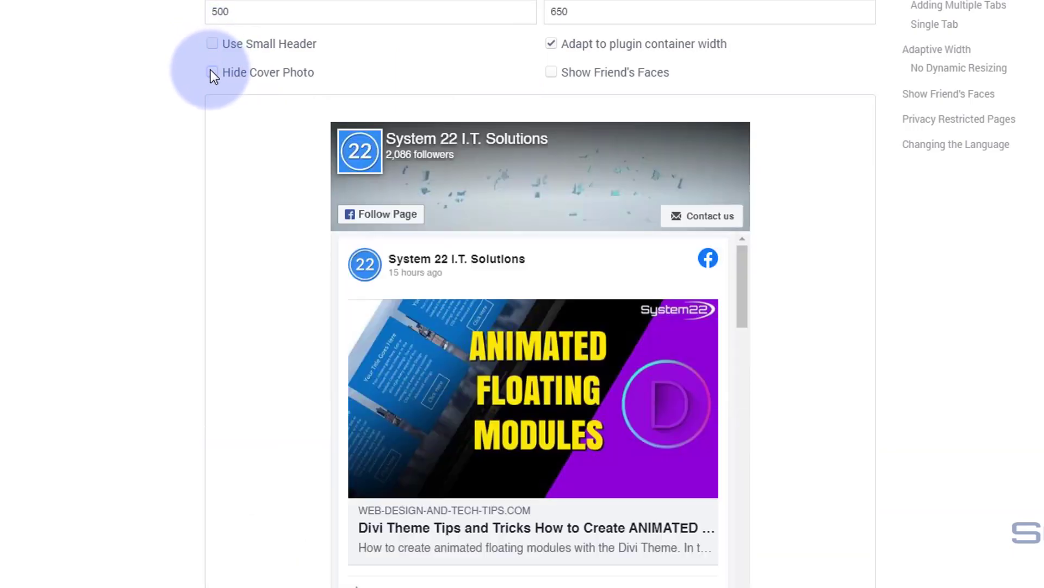
scroll(87, 191, "down", 3)
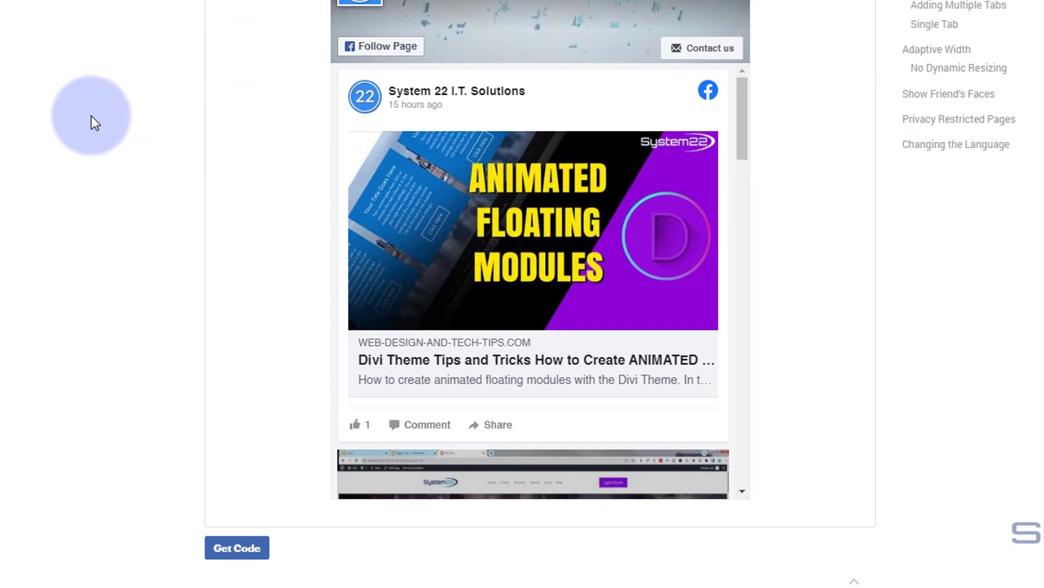
scroll(90, 115, "down", 3)
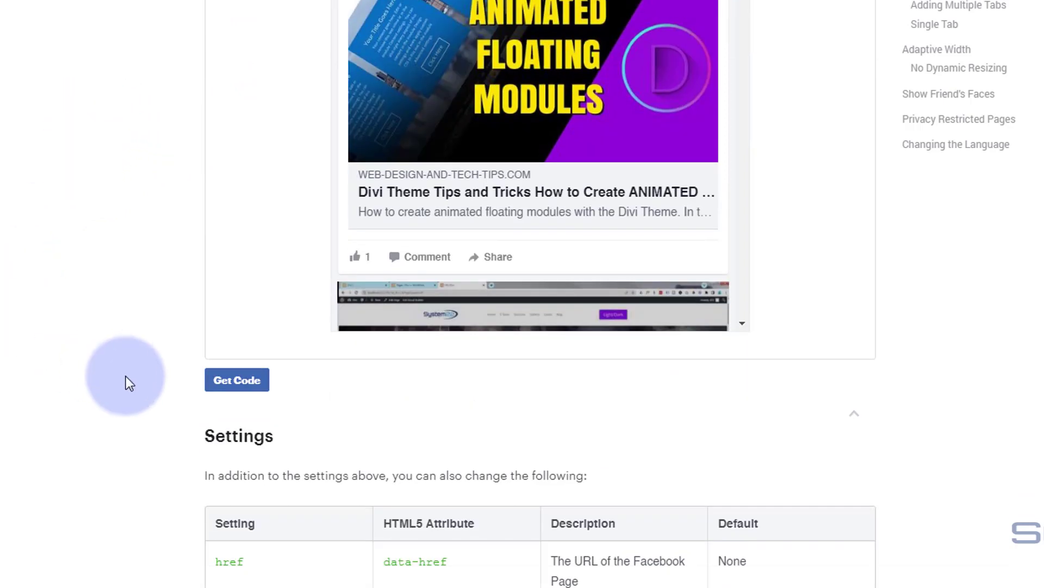
- Generate the plugin code and copy the IFrame snippet to the clipboard
left_click(238, 384)
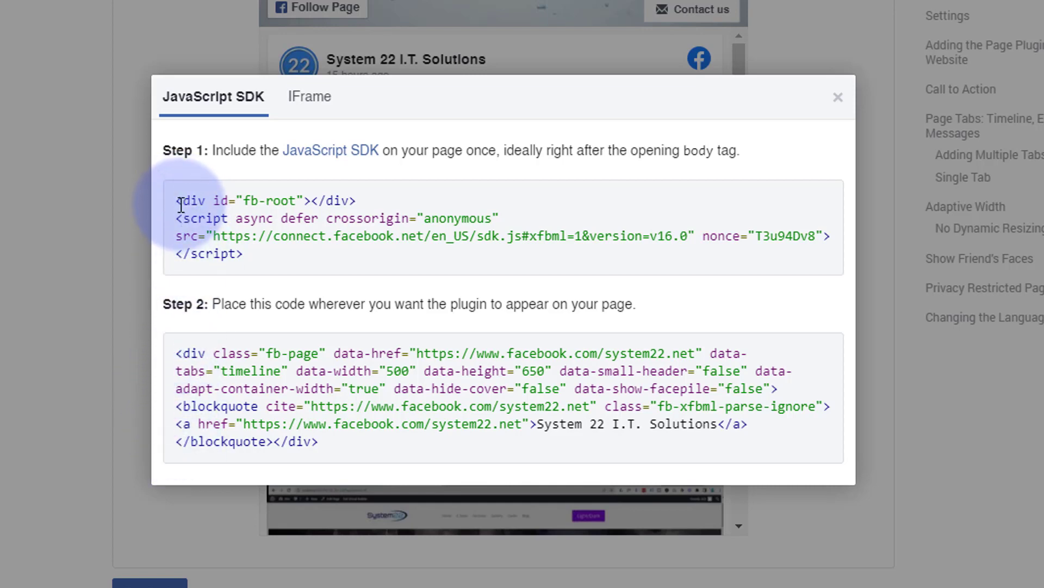
left_click(320, 103)
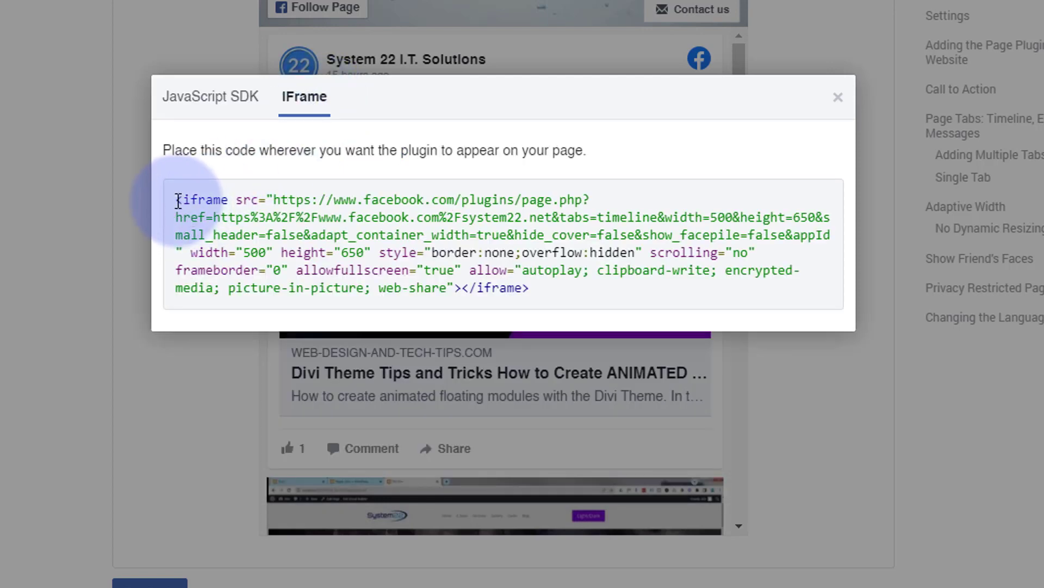
left_click_drag(177, 200, 525, 287)
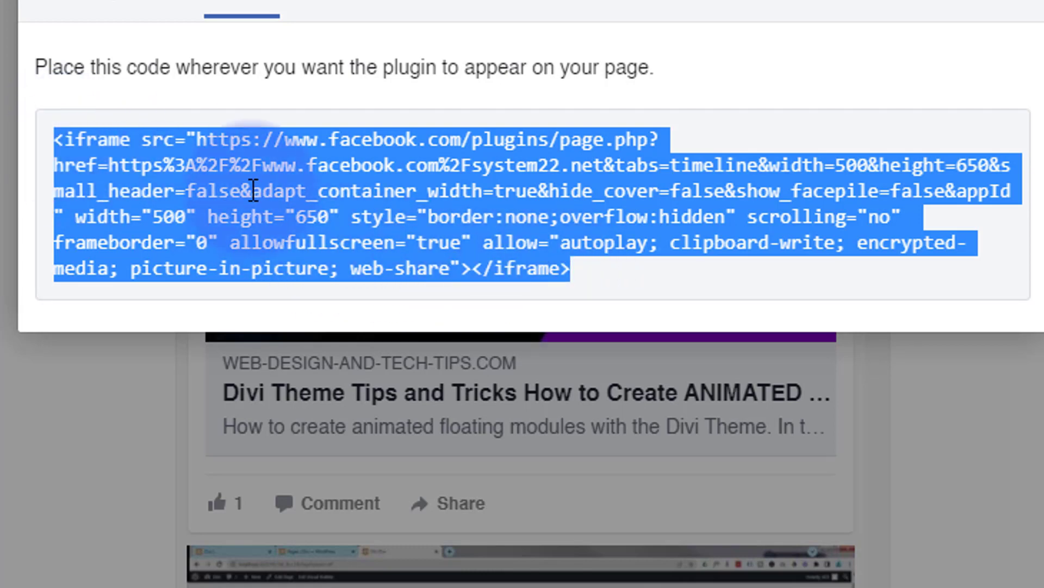
right_click(272, 200)
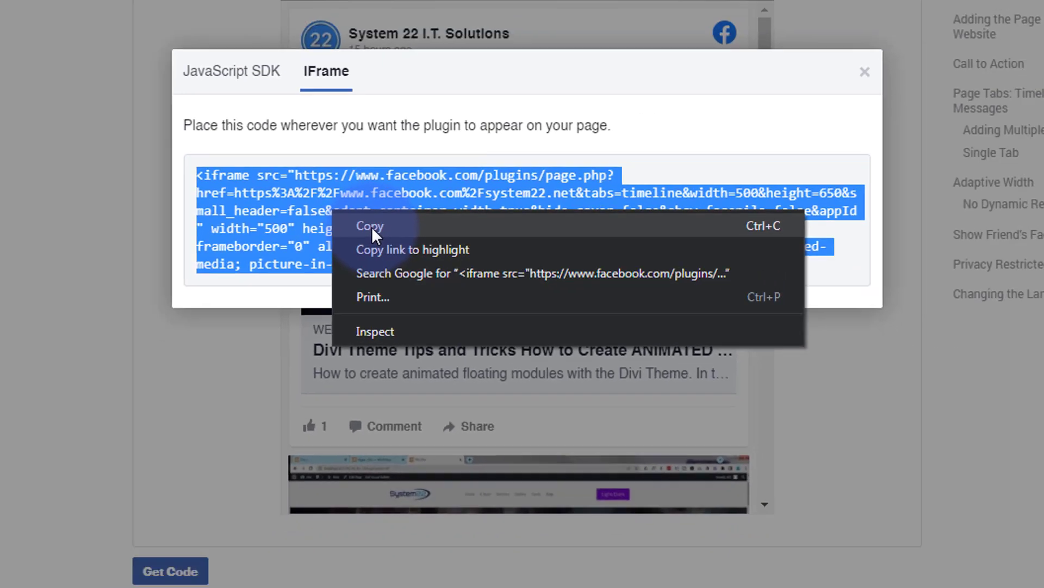
left_click(371, 226)
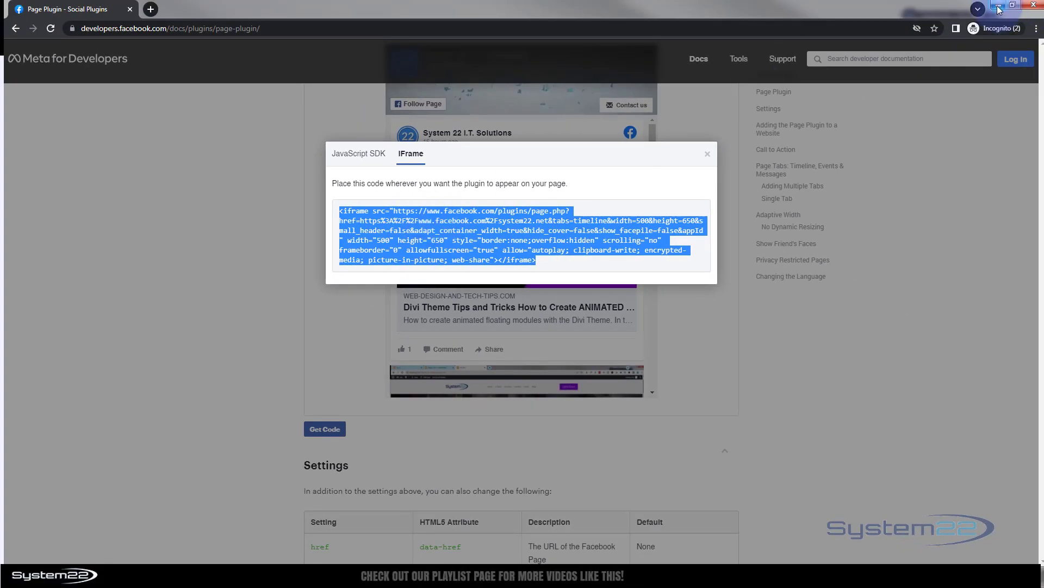
- Return to Divi and delete the old Facebook feed module beside the Follow Us text
left_click(999, 9)
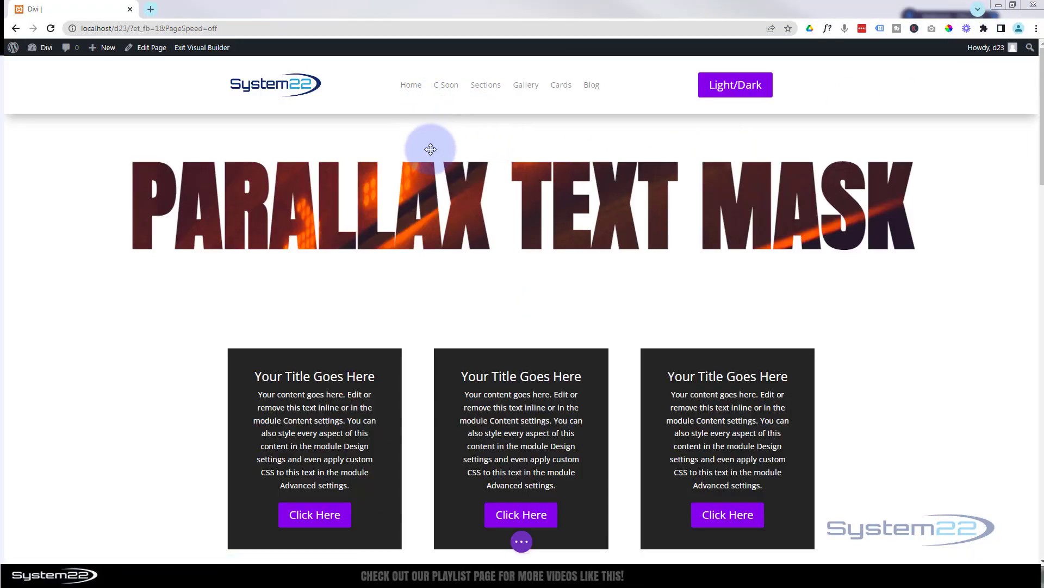
mouse_move(427, 146)
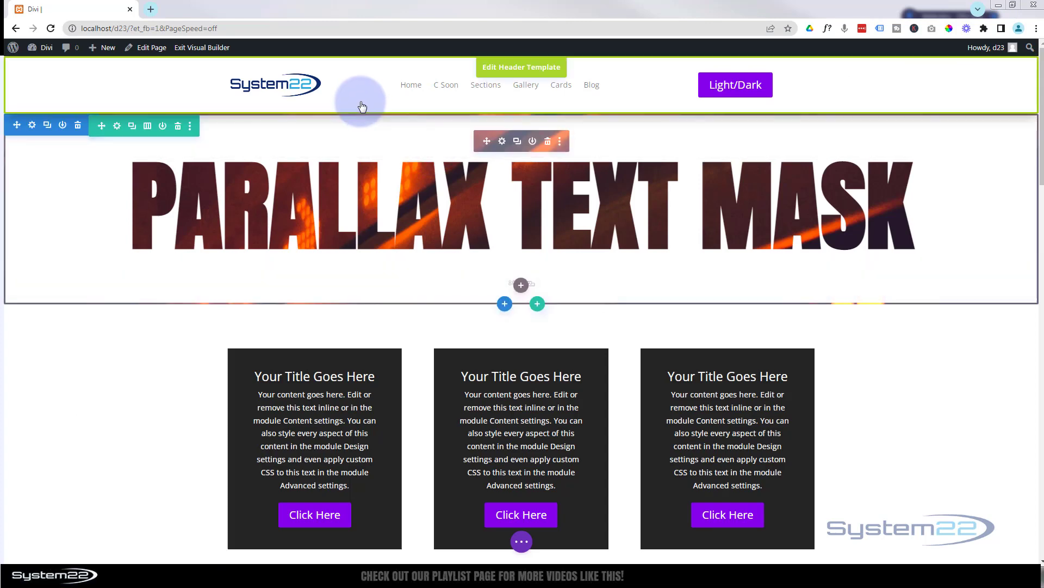
scroll(364, 104, "down", 2)
scroll(363, 104, "down", 6)
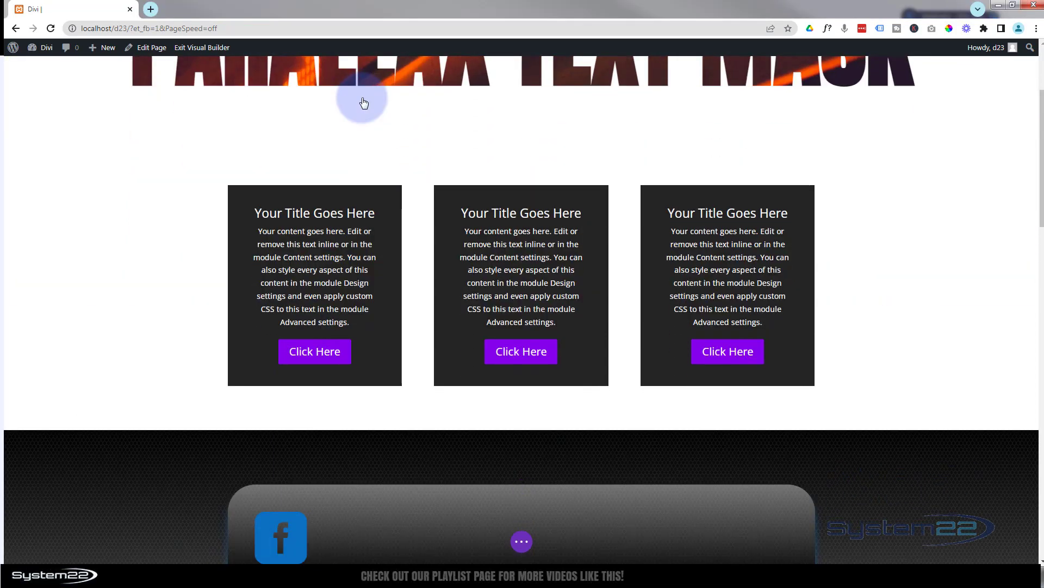
scroll(361, 97, "down", 1)
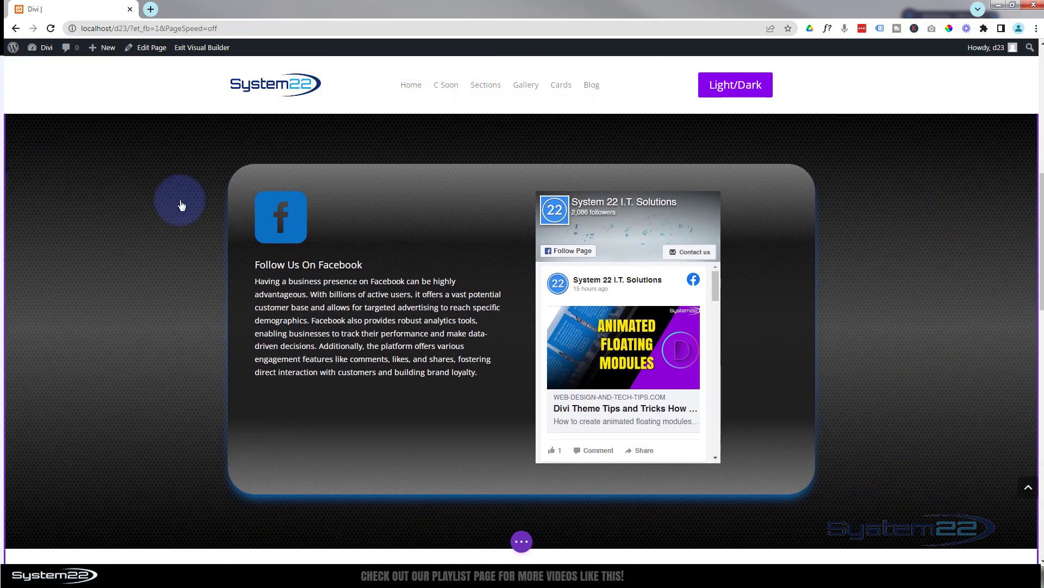
scroll(109, 188, "up", 1)
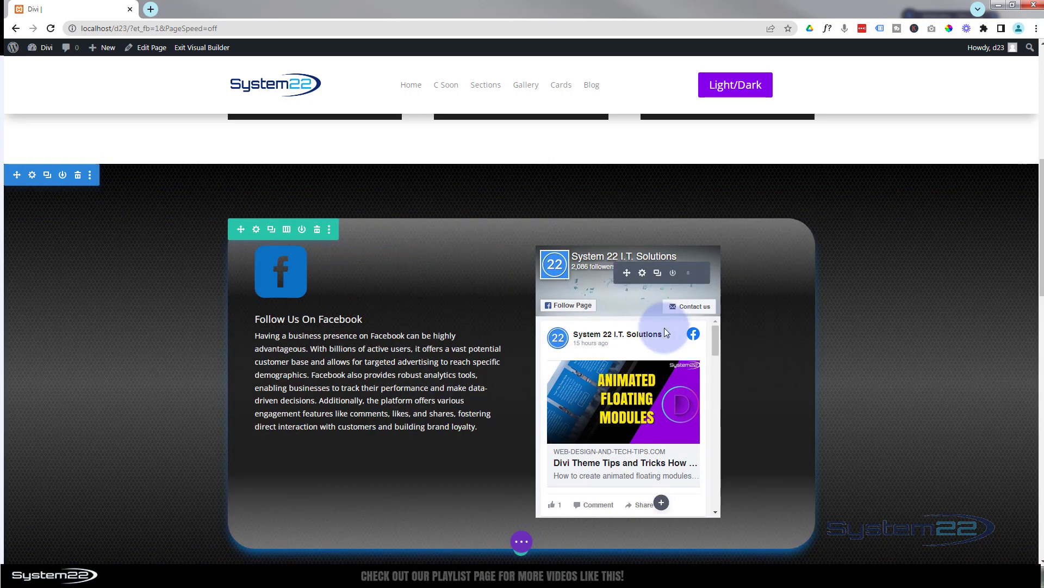
left_click(689, 274)
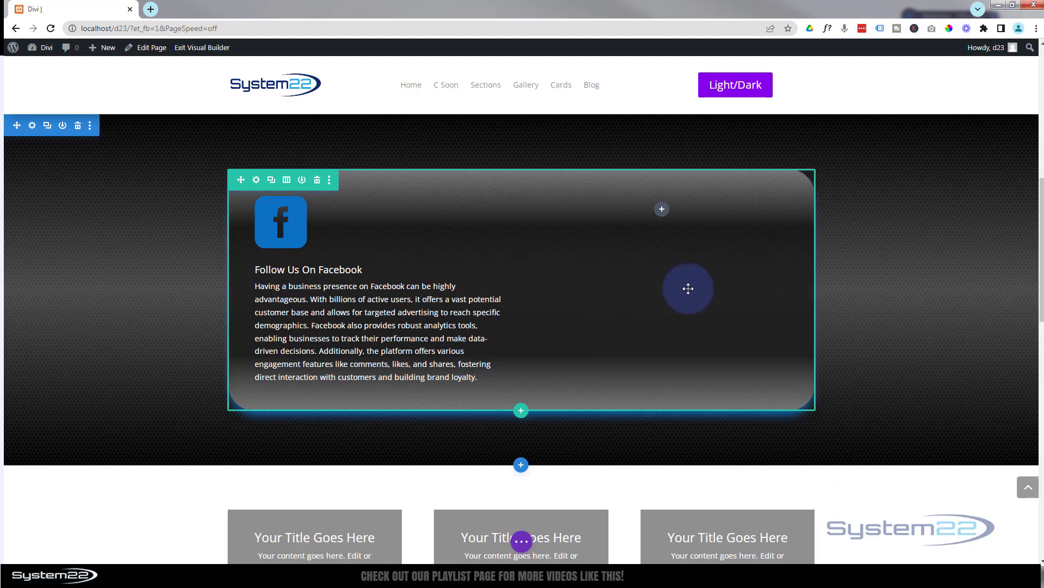
- Insert a Code module in the empty column and paste the Facebook iframe code into it
left_click(662, 210)
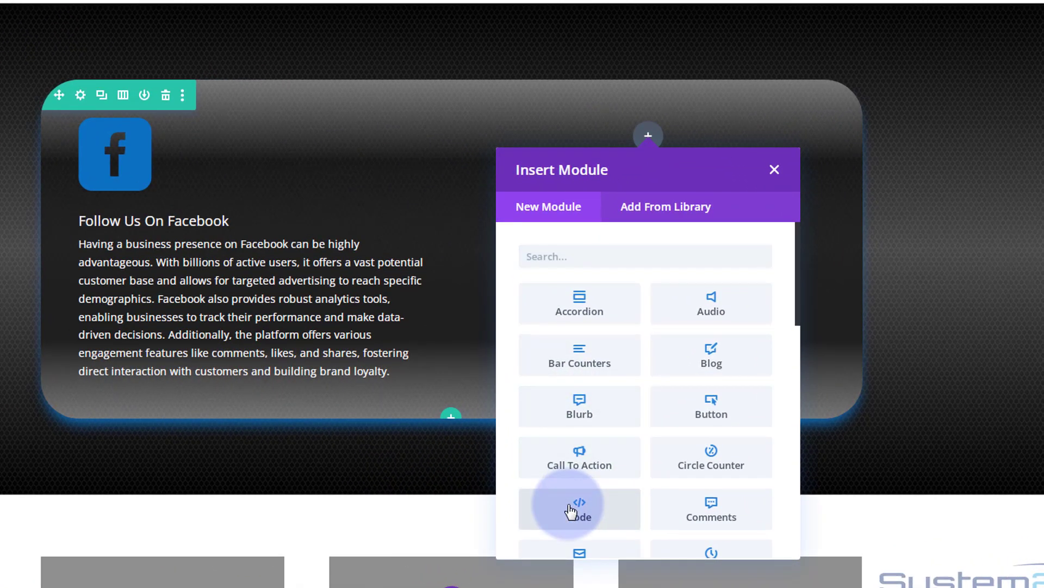
left_click(590, 498)
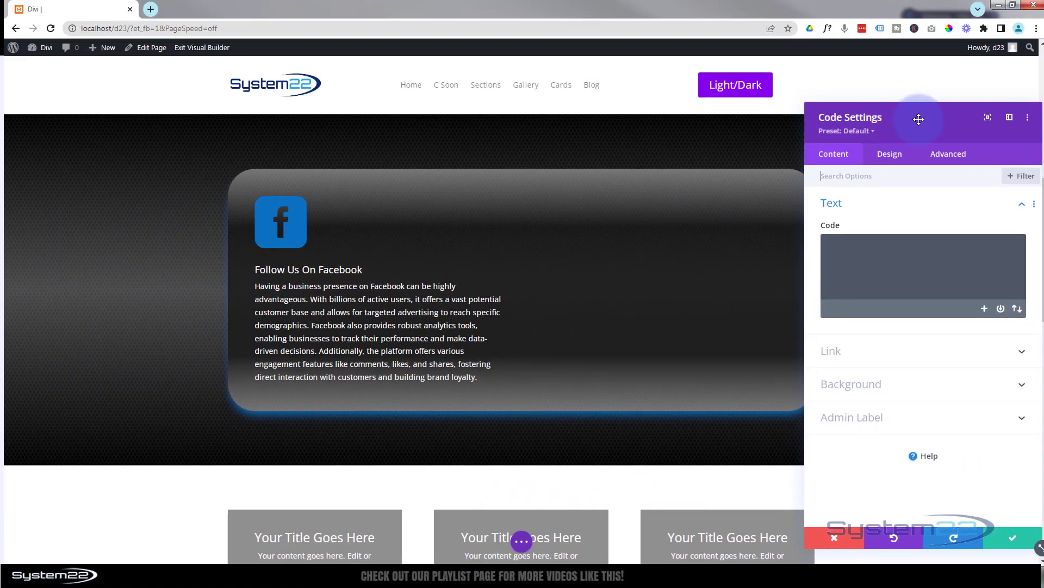
left_click_drag(919, 118, 867, 73)
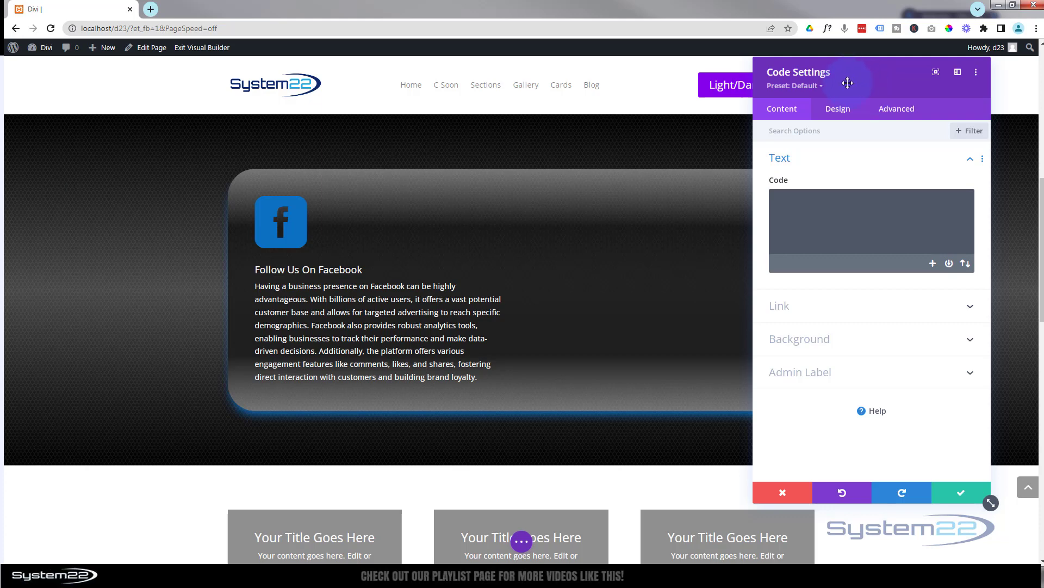
left_click(778, 202)
key("ctrl+v")
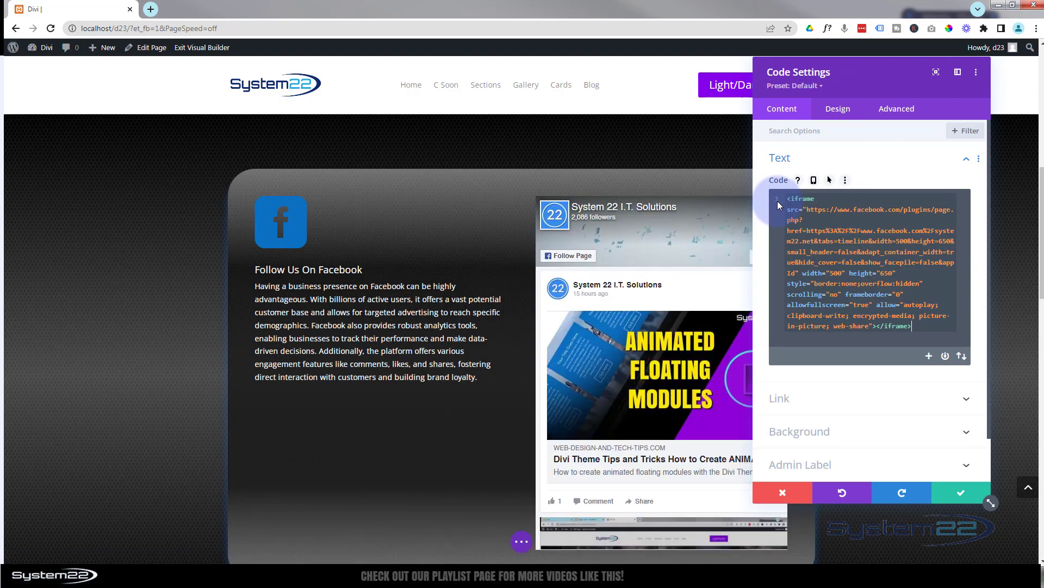
left_click_drag(829, 79, 358, 121)
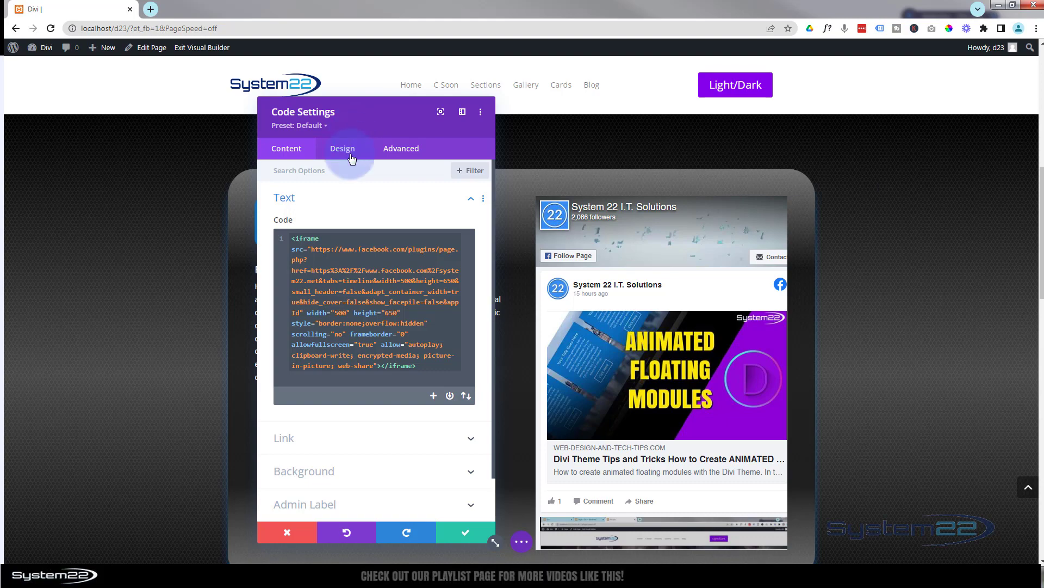
triple_click(339, 303)
key("ctrl+c")
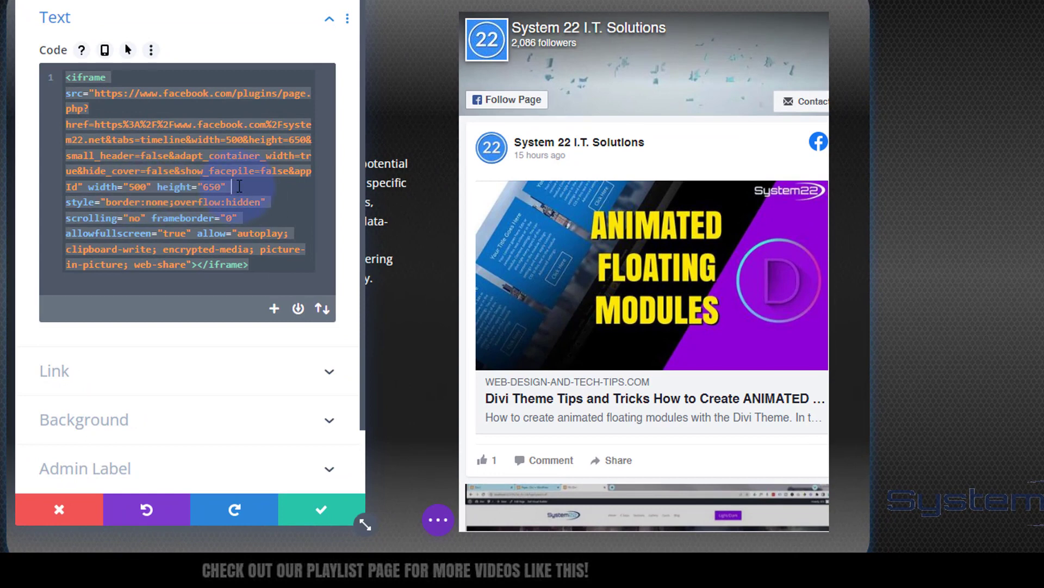
- Change width=500 to width=450 in the Code module's iframe URL
left_click(206, 176)
left_click_drag(232, 186, 103, 189)
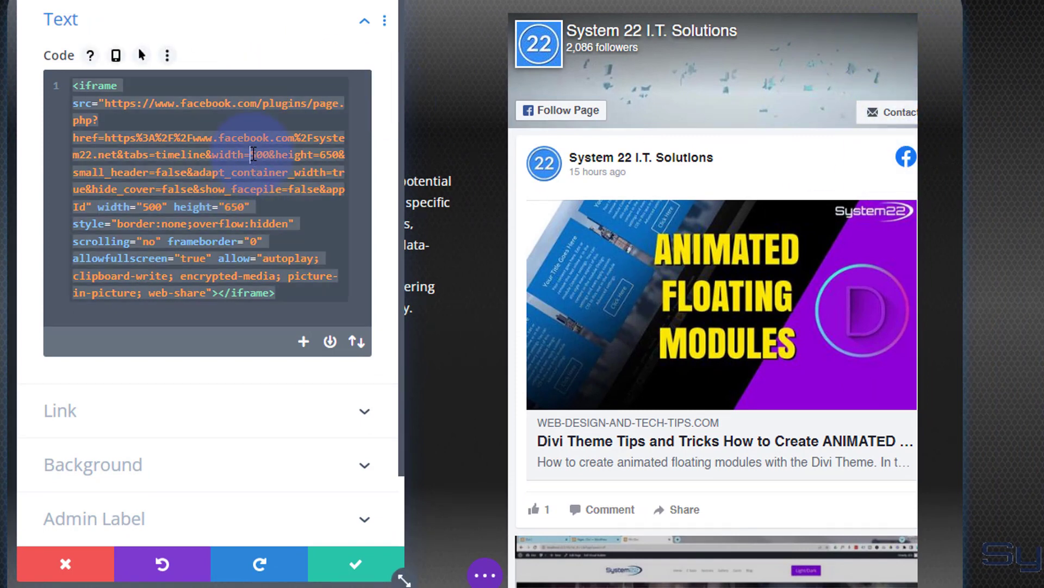
left_click_drag(253, 155, 262, 154)
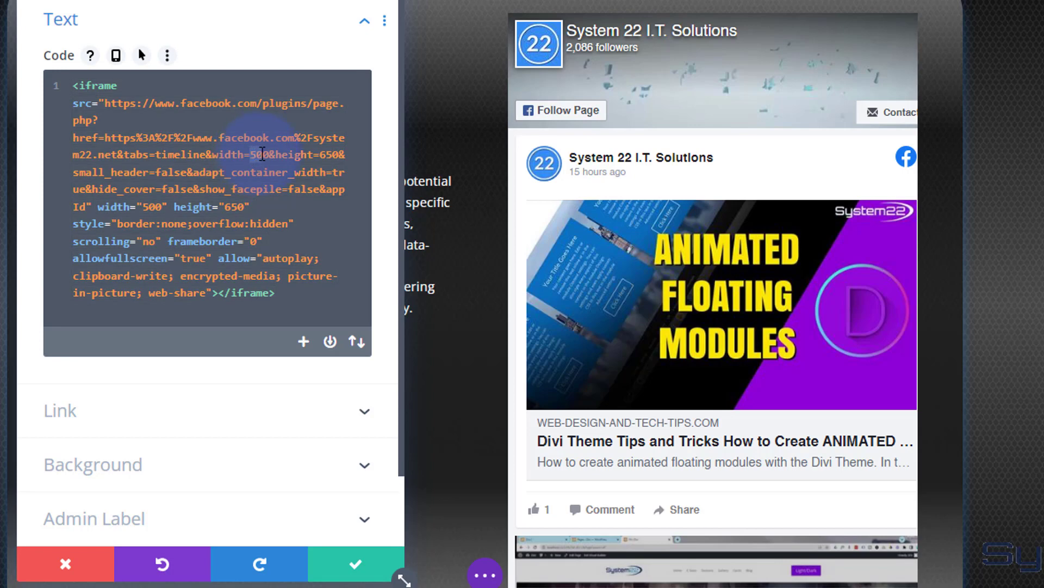
type("45")
key("ctrl+a")
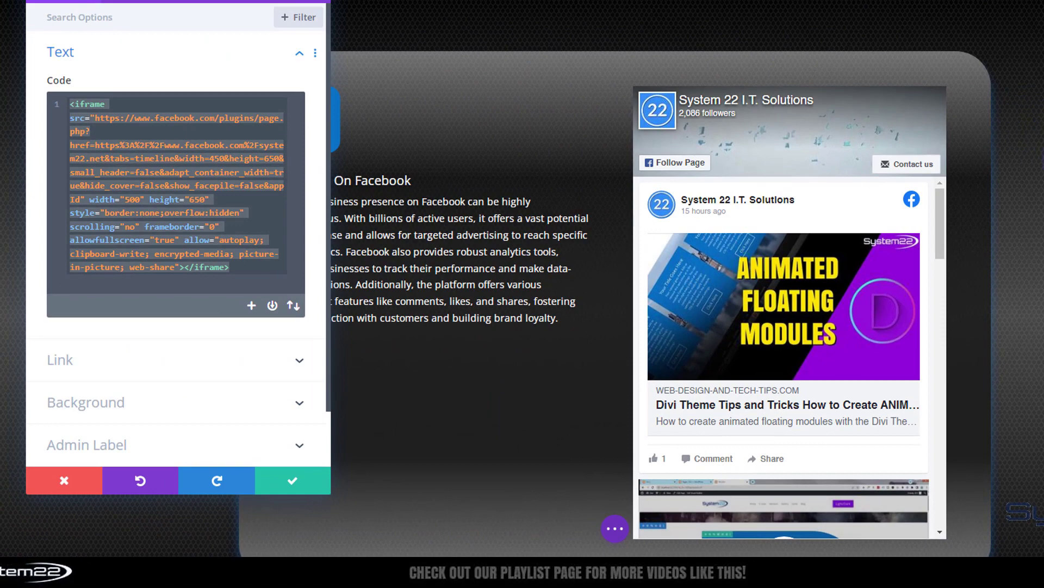
scroll(599, 272, "down", 2)
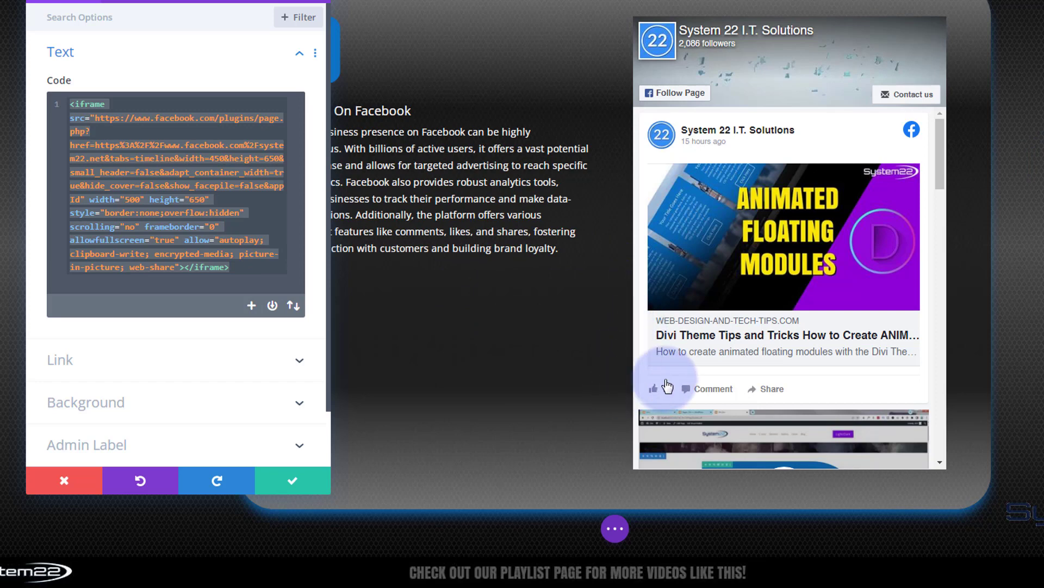
left_click(667, 385)
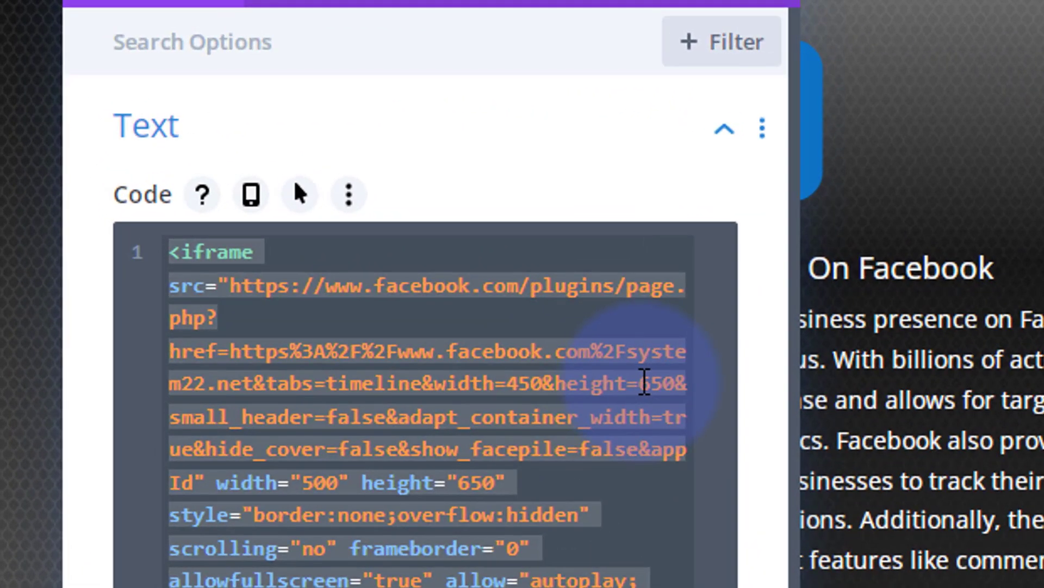
- Change height=650 to height=550 in the Code module's iframe URL
left_click(650, 382)
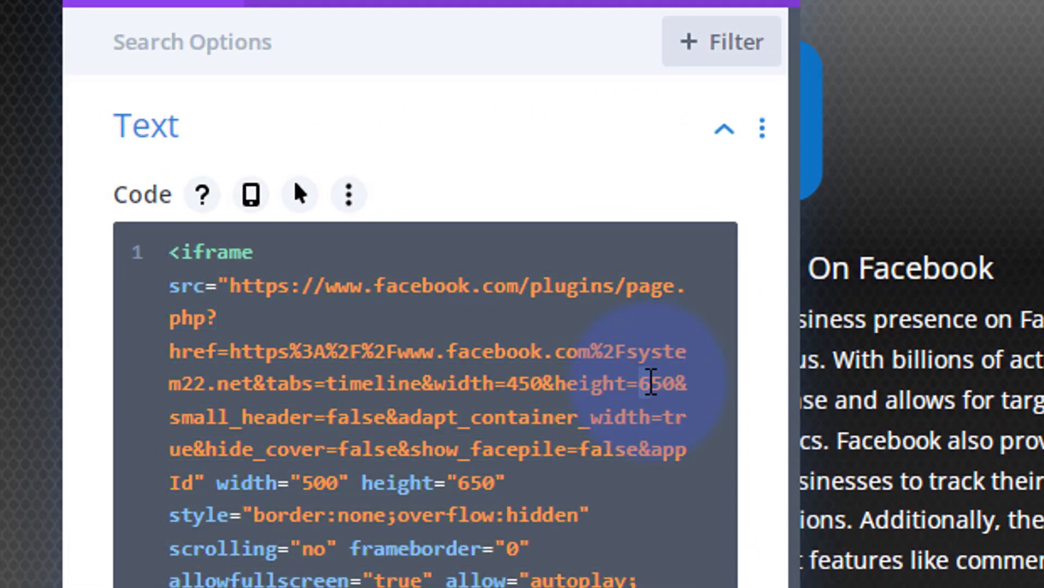
key("ctrl+a")
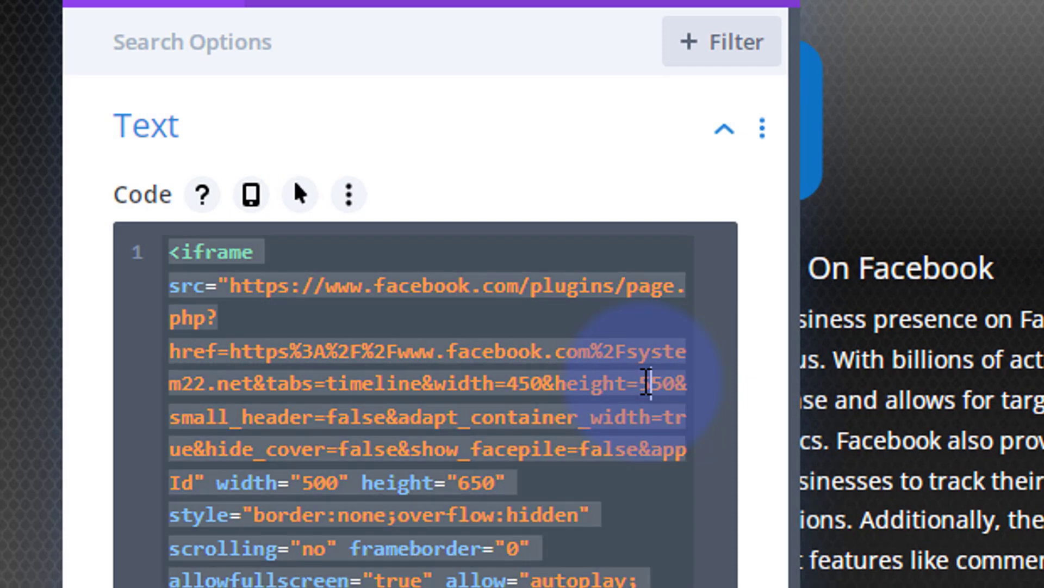
key("BackSpace")
type("5")
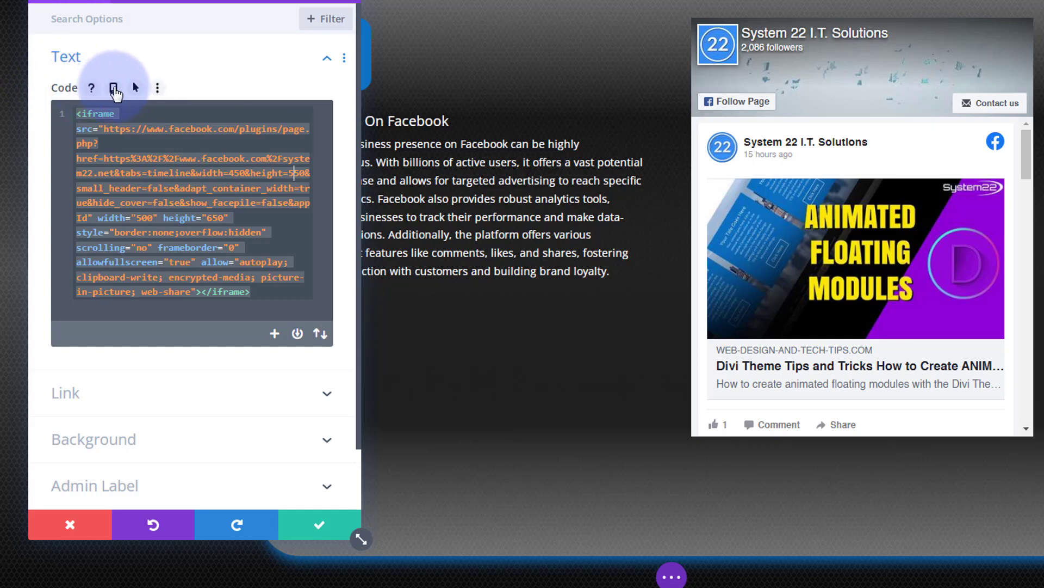
- Enable per-device code on the Code module and set the tablet embed width to 550
left_click(114, 89)
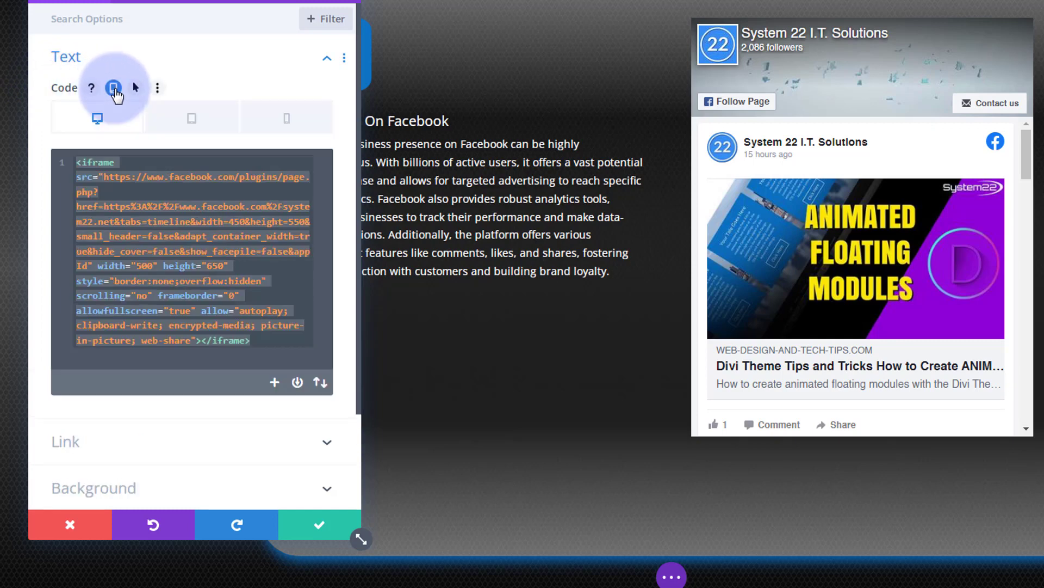
left_click(193, 119)
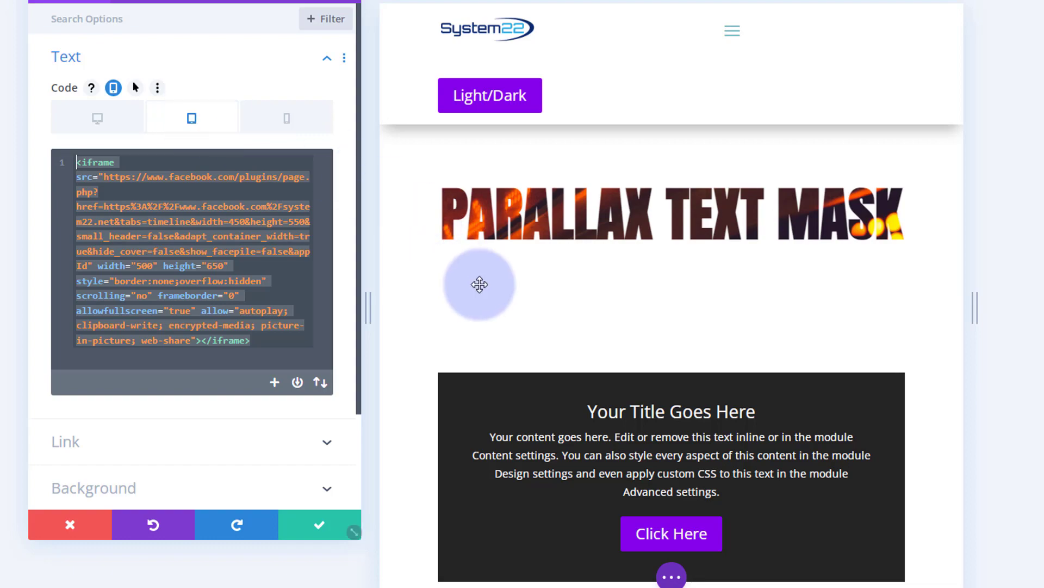
scroll(513, 280, "down", 5)
scroll(517, 282, "down", 10)
scroll(517, 282, "down", 2)
scroll(517, 283, "up", 1)
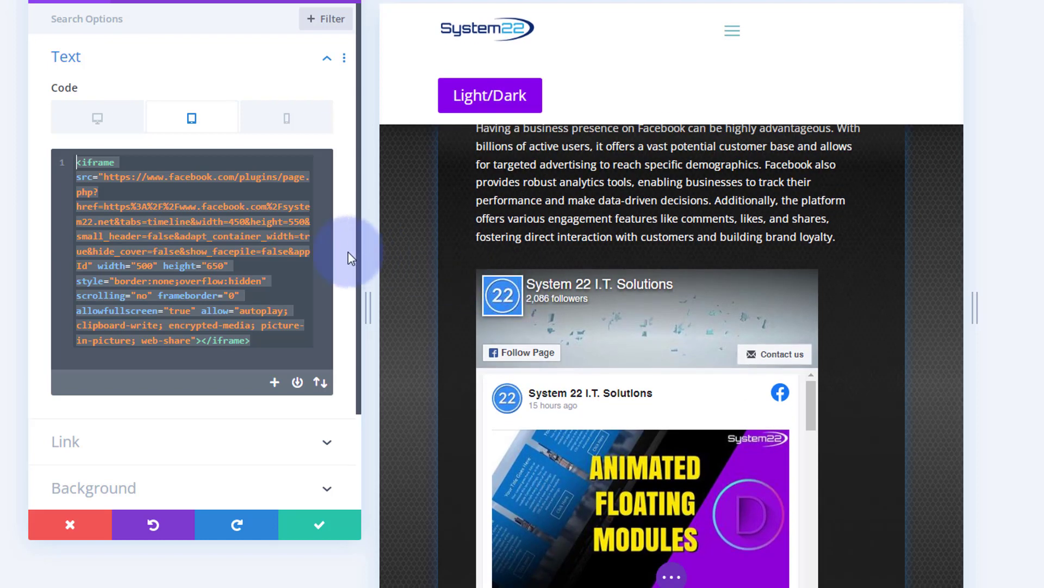
left_click(233, 222)
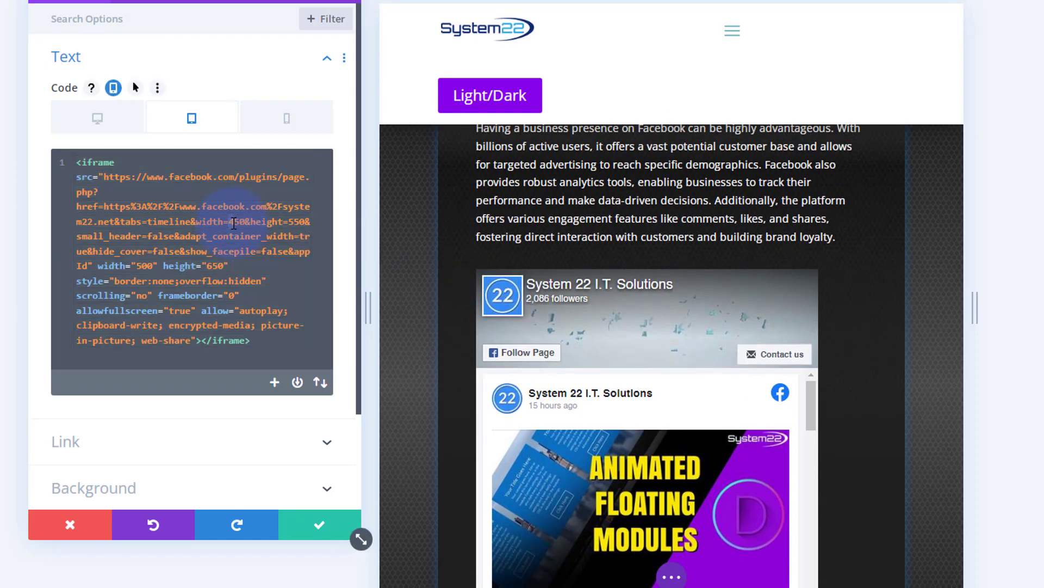
key("ctrl+a")
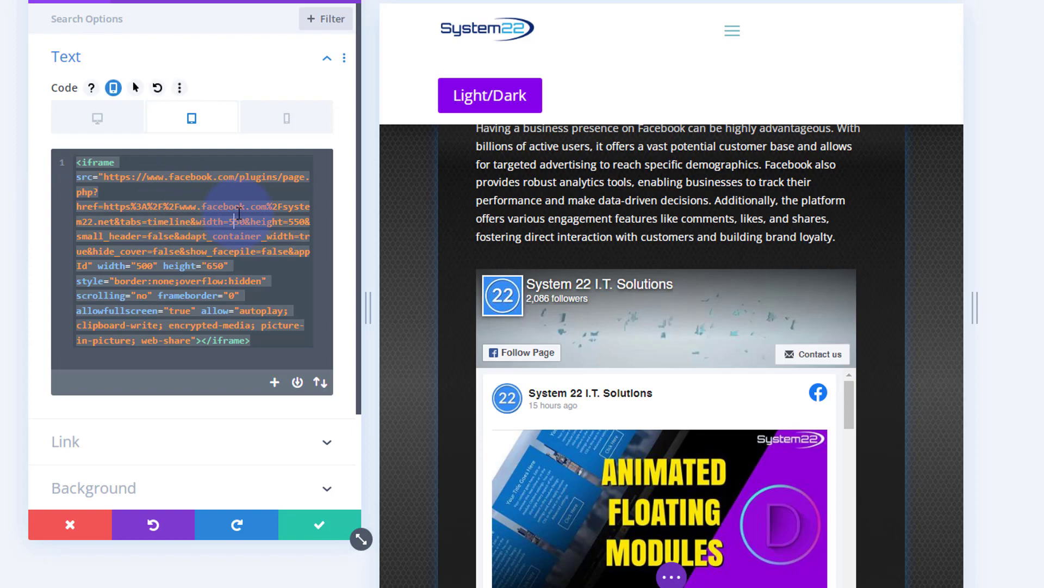
- Replace the phone version's code with the full original Facebook iframe embed
left_click(296, 121)
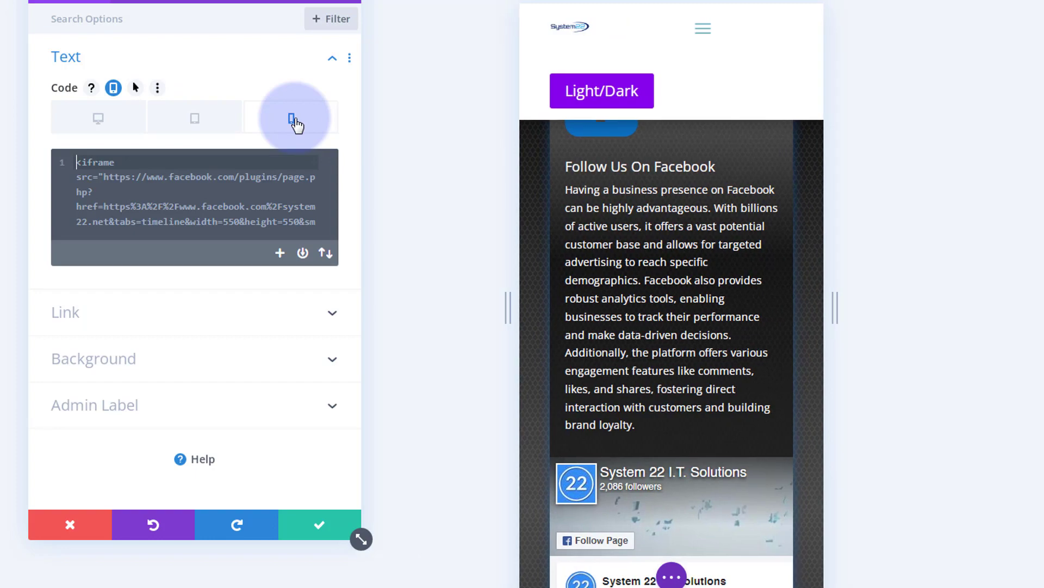
scroll(643, 278, "down", 3)
scroll(642, 276, "down", 4)
scroll(641, 275, "up", 3)
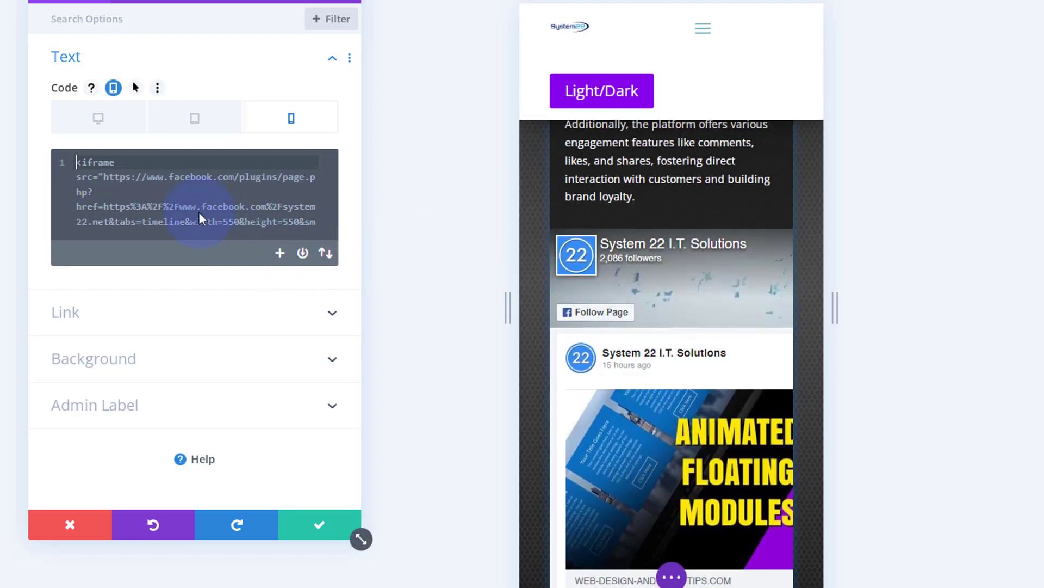
key("ctrl+a")
key("ctrl+v")
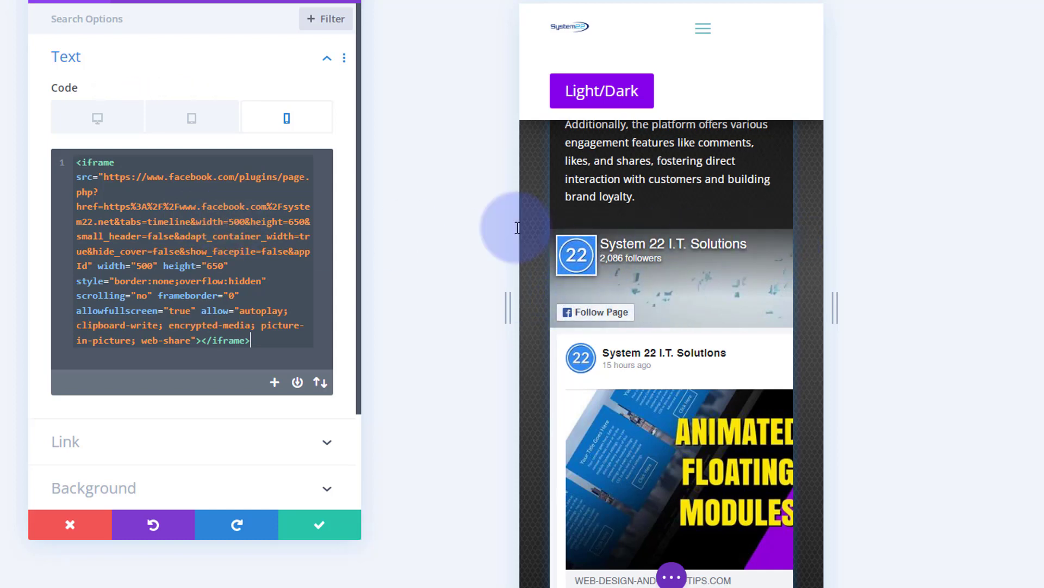
- Change the phone embed's width from 500 to 350
left_click(240, 222)
type("350")
key("ctrl+a")
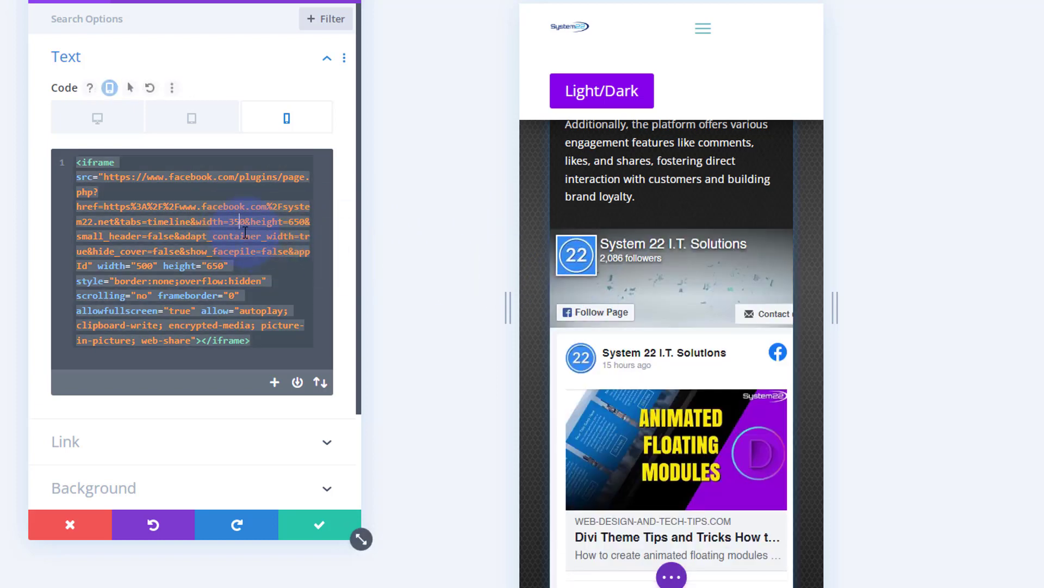
left_click(238, 223)
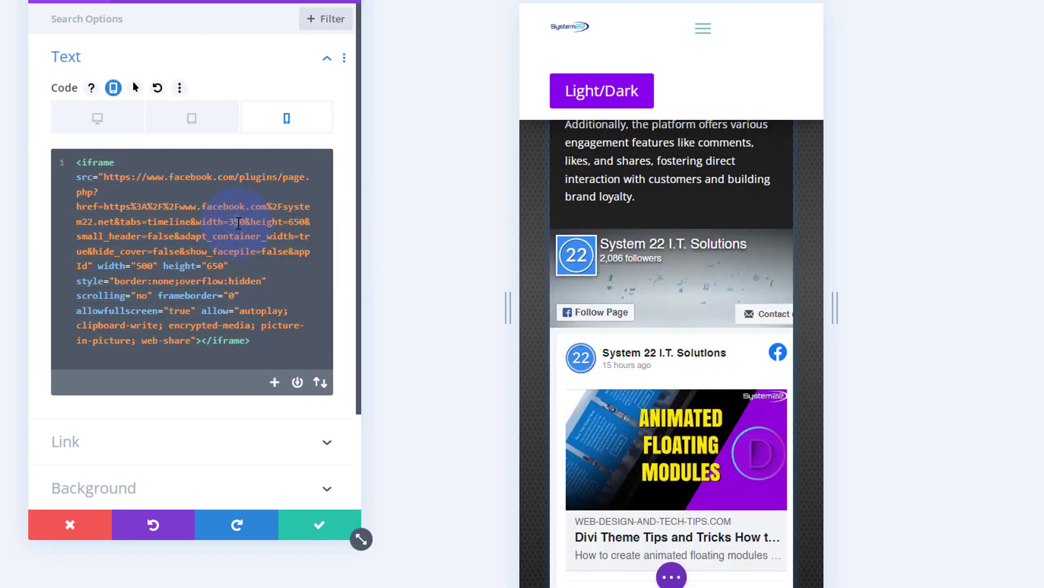
key("ctrl+a")
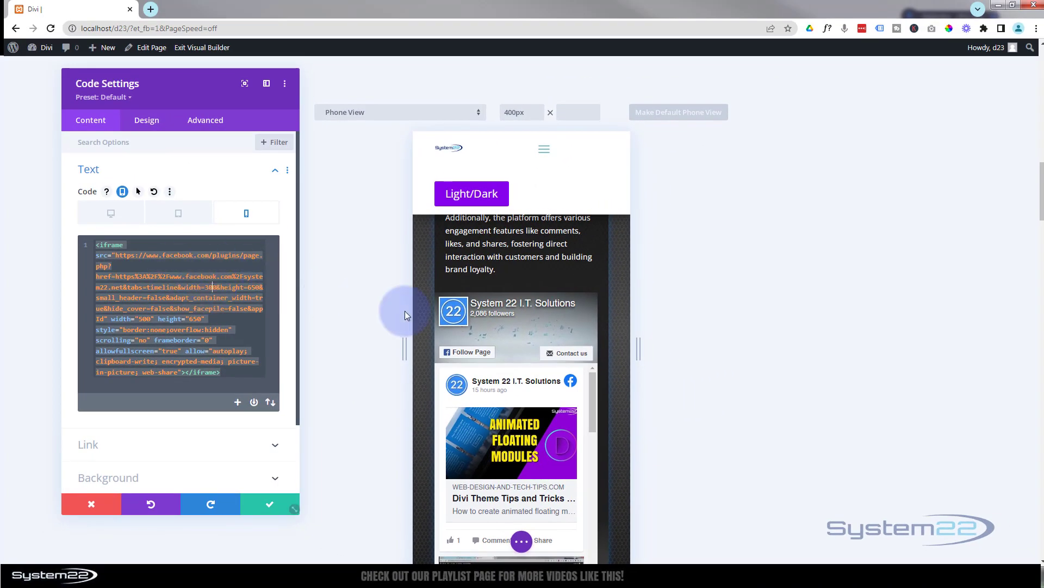
- Preview the Facebook embed at tablet width, then back at desktop width
scroll(508, 334, "down", 2)
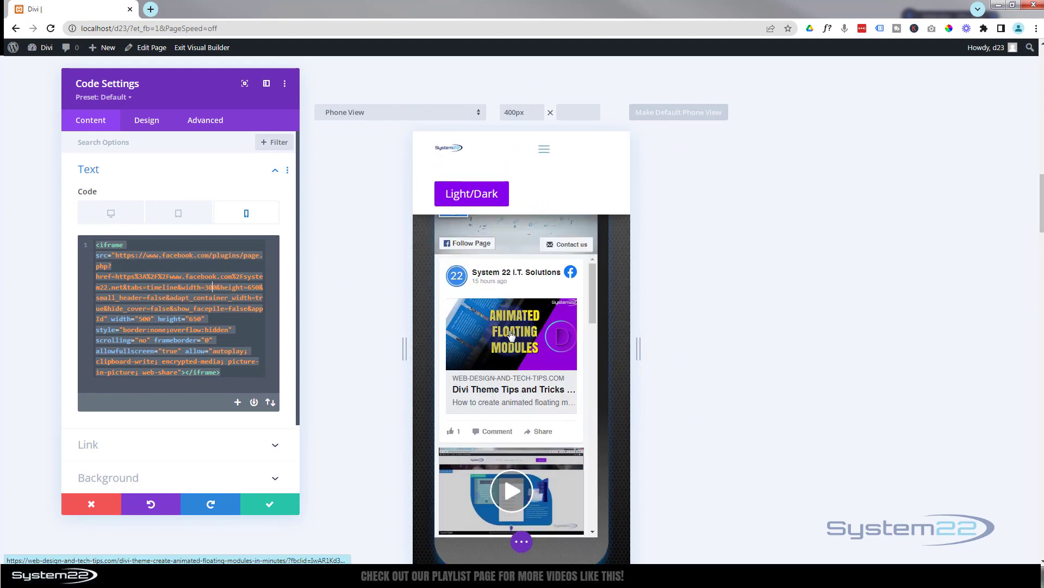
scroll(510, 336, "up", 1)
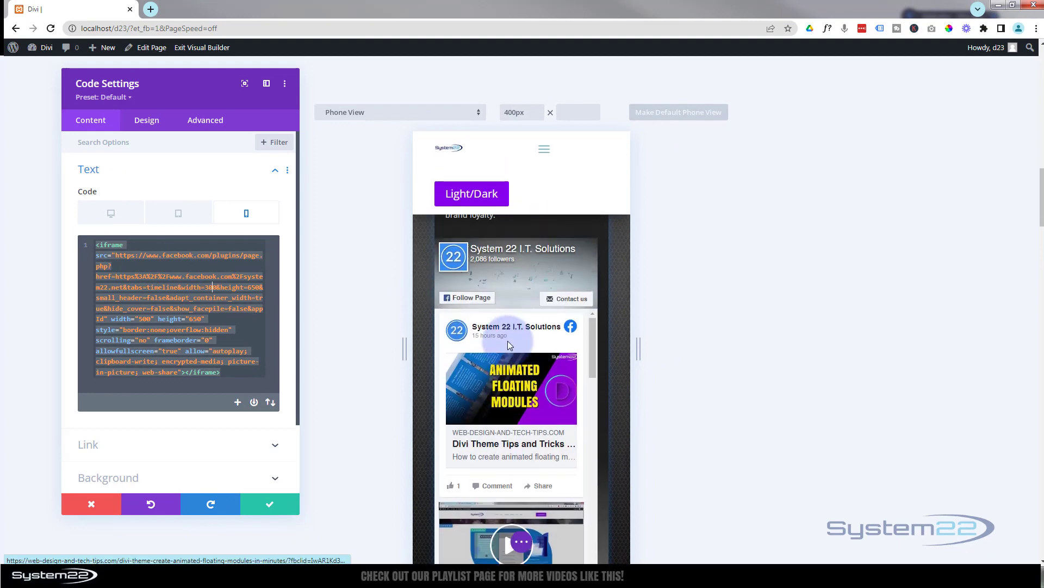
left_click(181, 217)
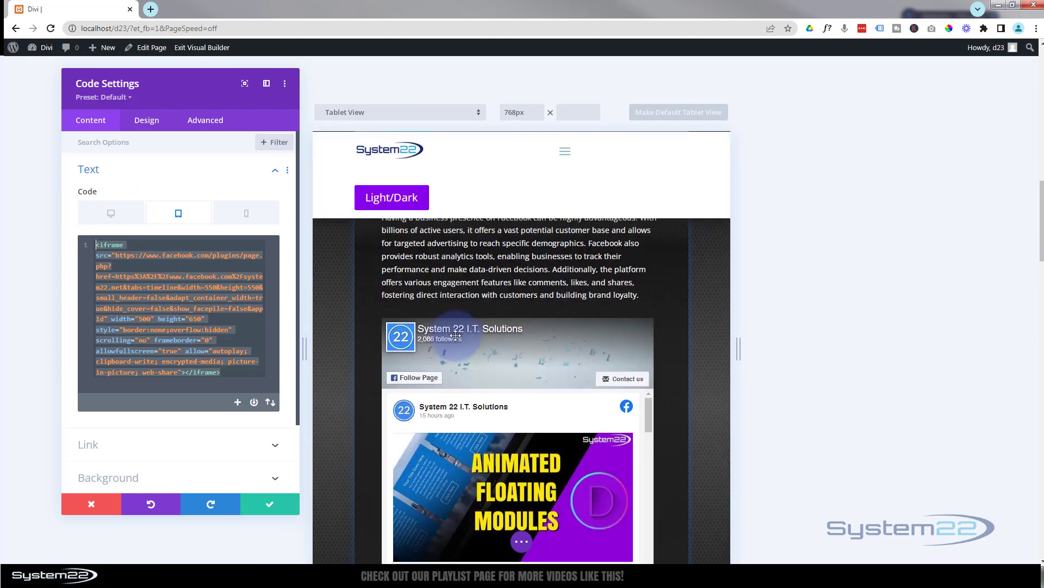
left_click(112, 218)
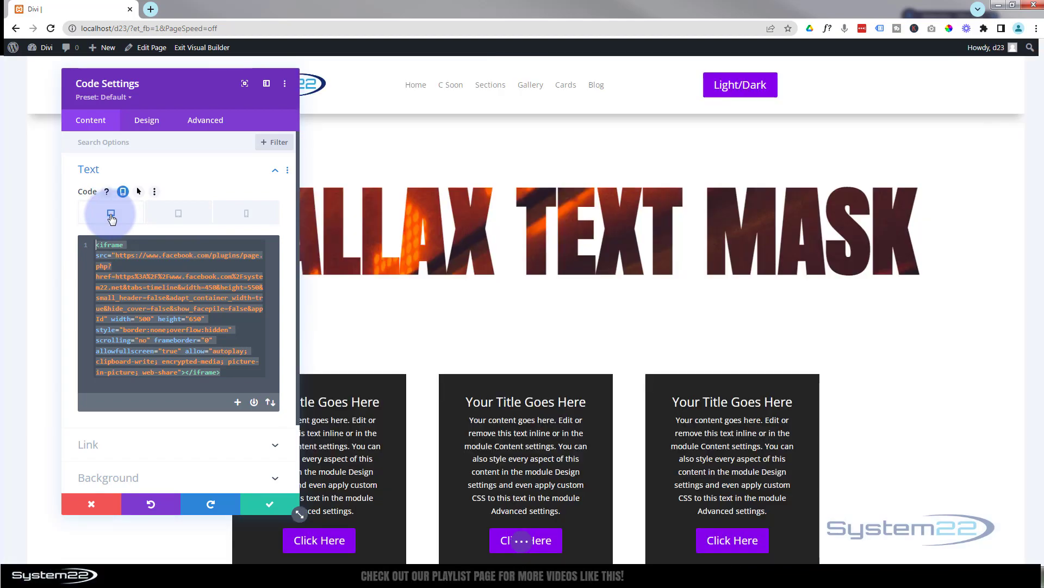
- Save and close the Code module settings, then save the page
scroll(375, 264, "down", 5)
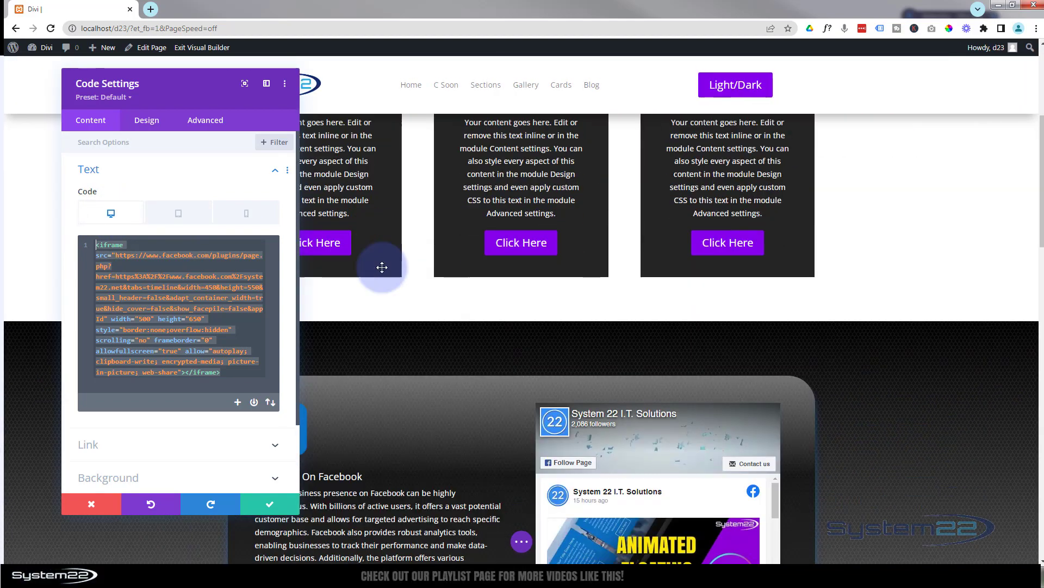
scroll(381, 268, "down", 4)
scroll(383, 267, "down", 1)
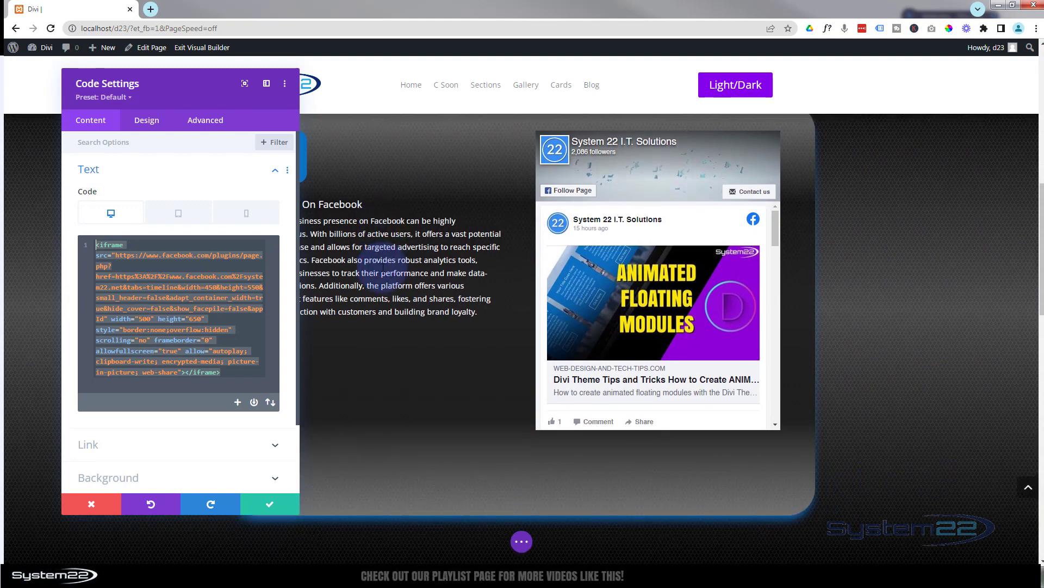
left_click(268, 507)
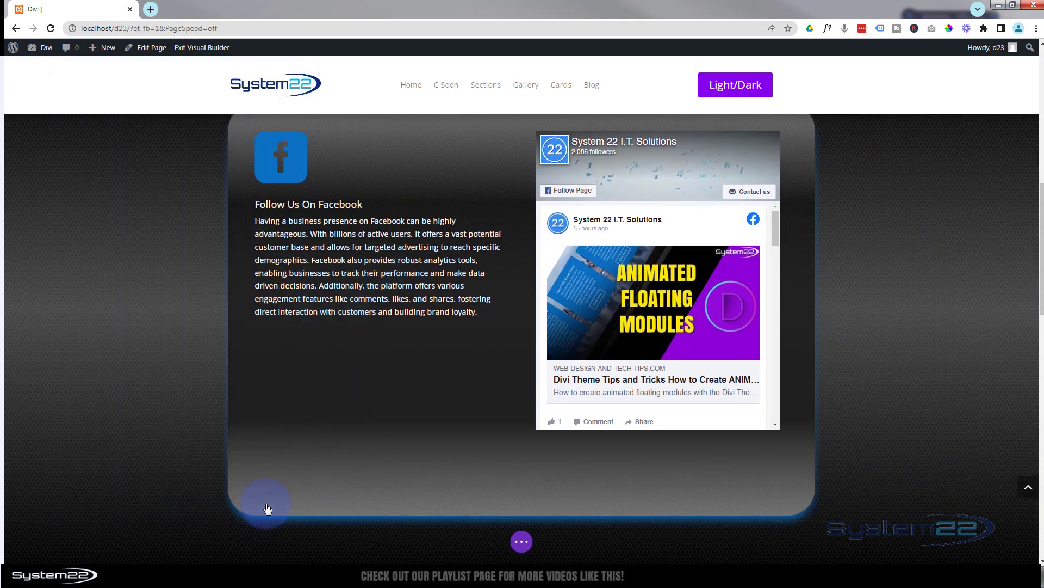
left_click(522, 542)
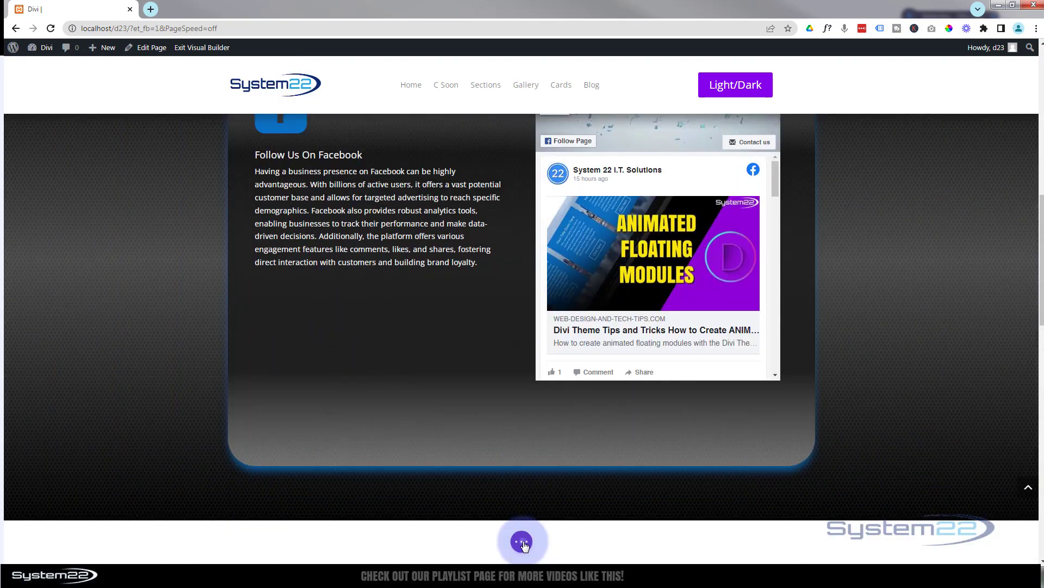
left_click(1006, 541)
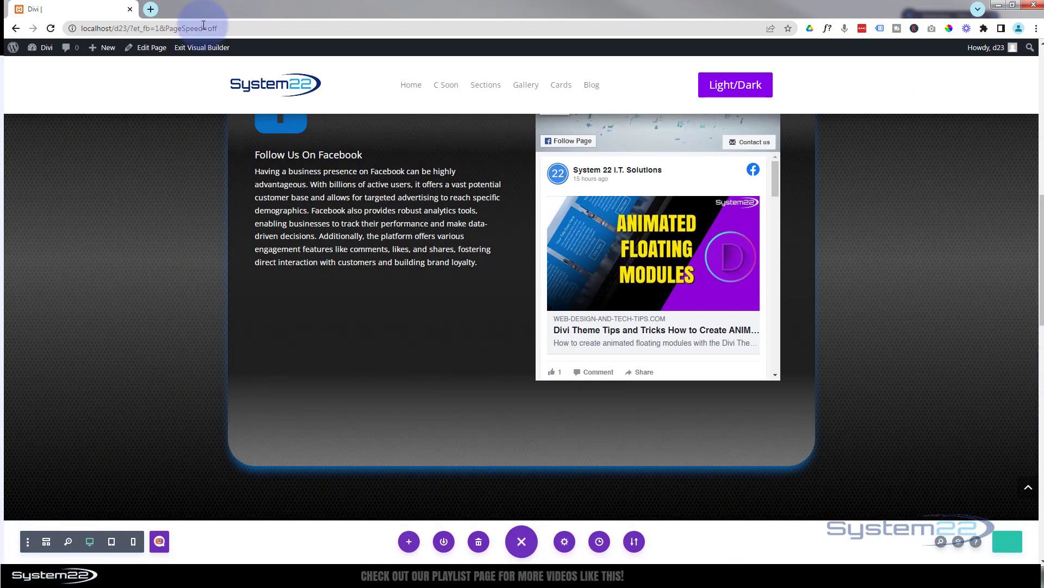
- Exit the Visual Builder and scroll the live page down to the Facebook feed section
left_click(199, 48)
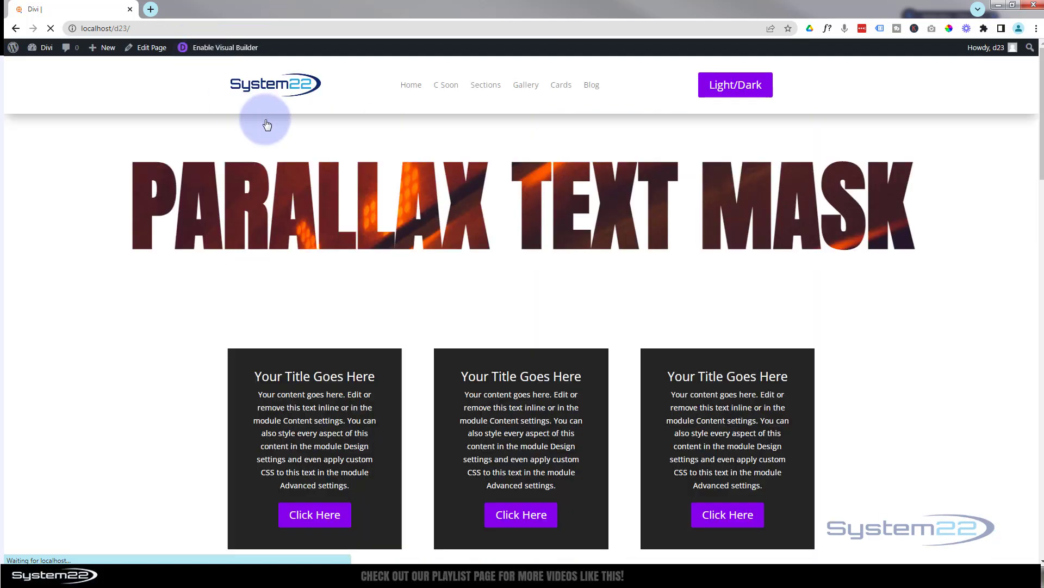
scroll(266, 120, "down", 5)
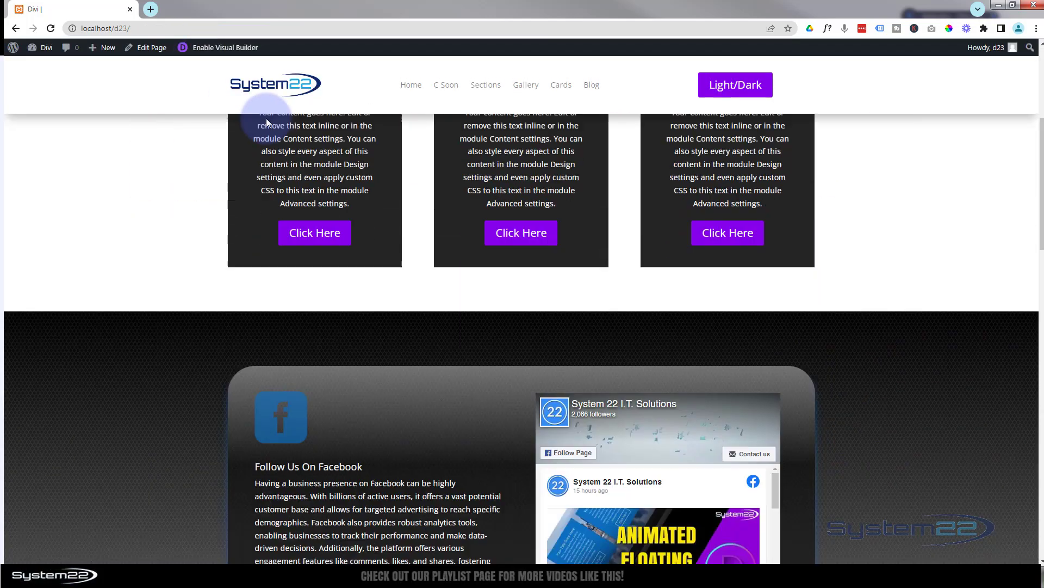
scroll(266, 119, "down", 4)
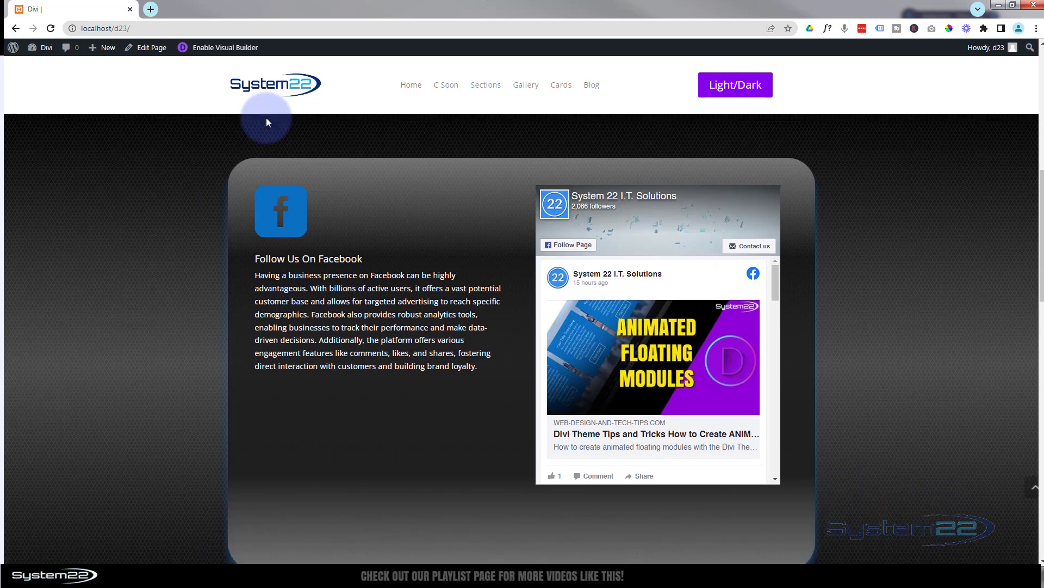
scroll(663, 391, "down", 5)
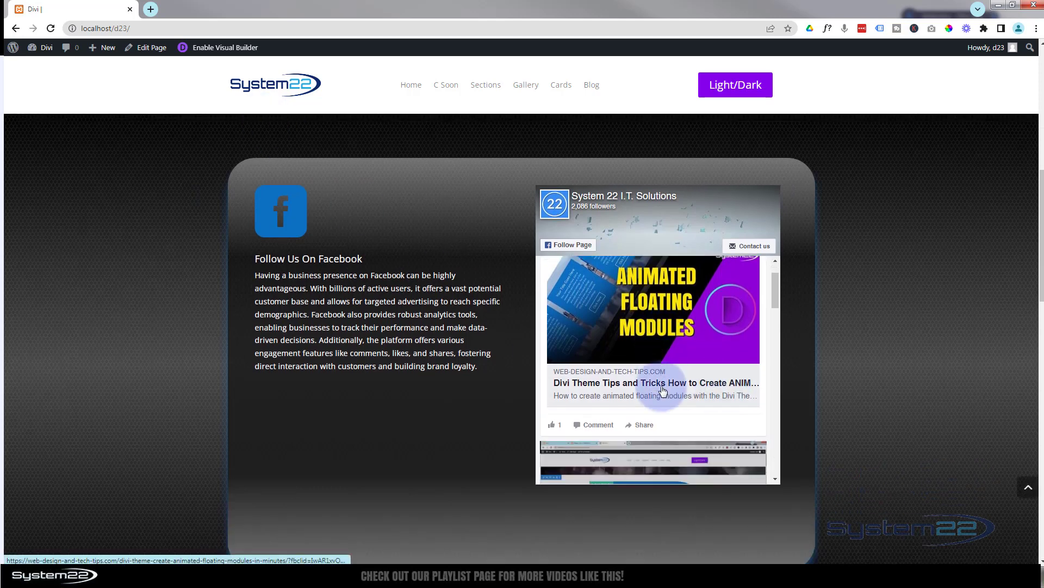
scroll(661, 392, "down", 5)
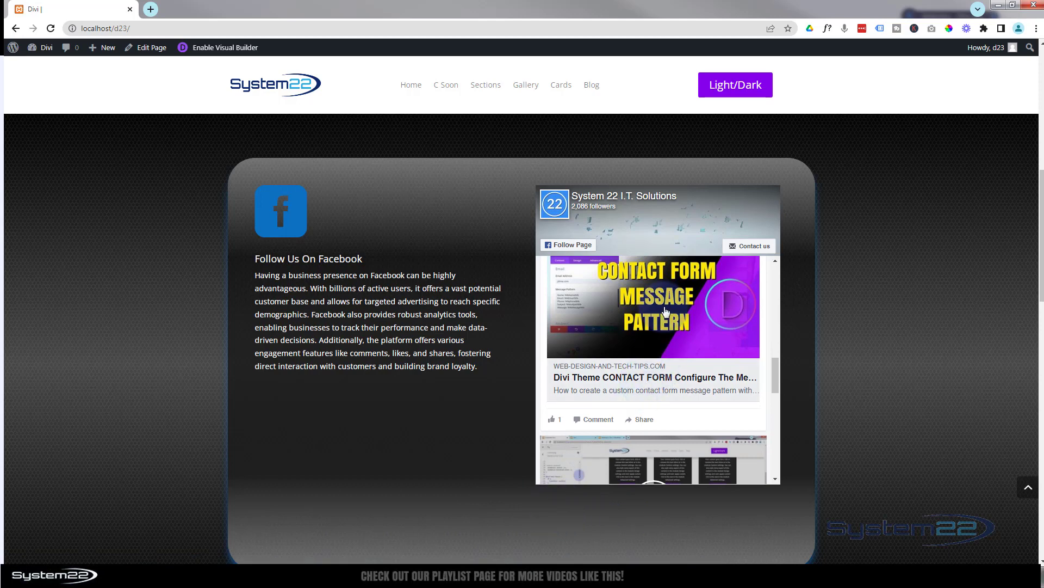
scroll(666, 310, "down", 3)
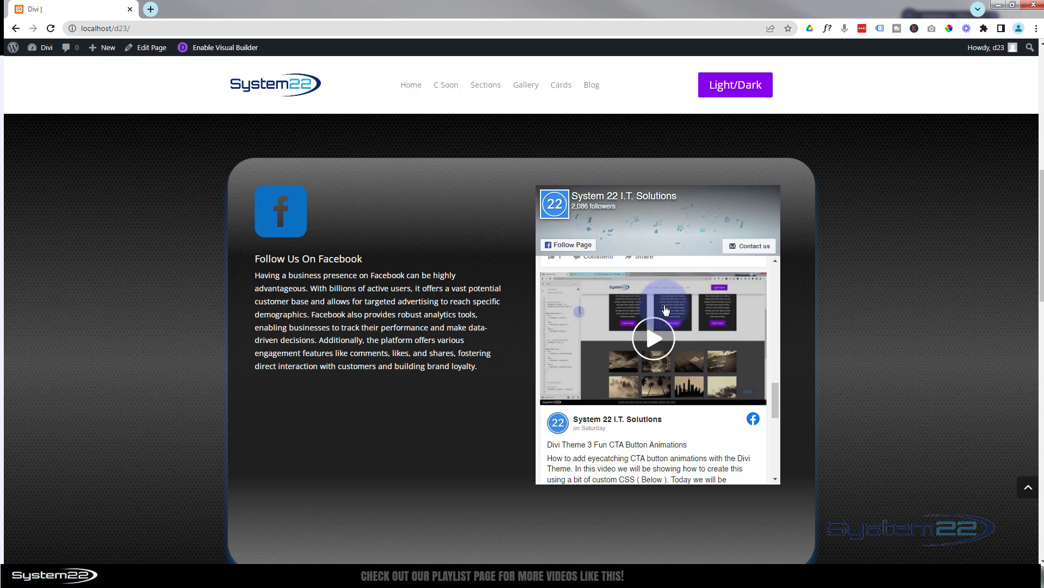
- Open DevTools with F12 and check the live page under device emulation at iPad Air size
key("F12")
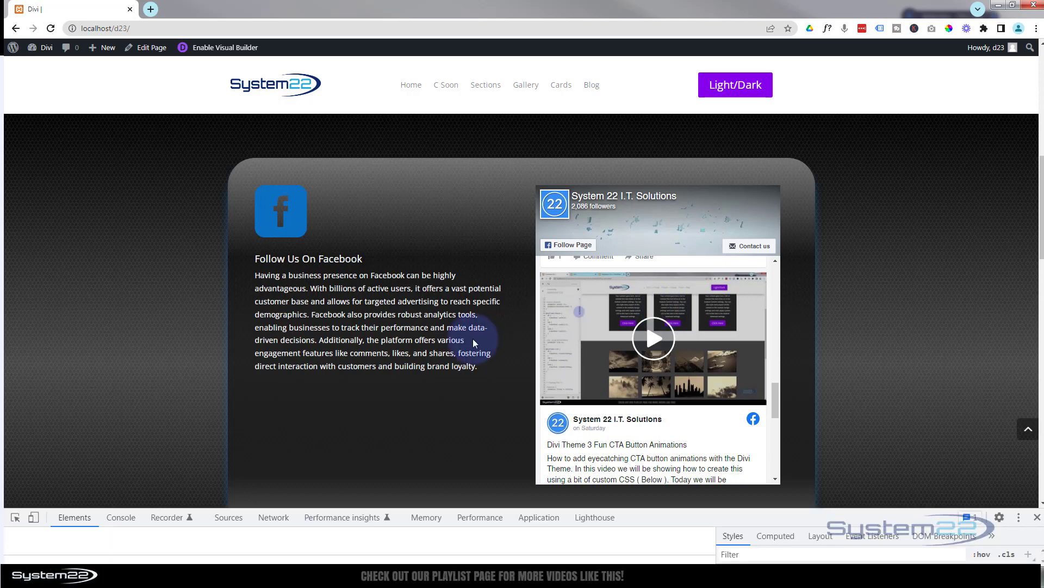
left_click(34, 515)
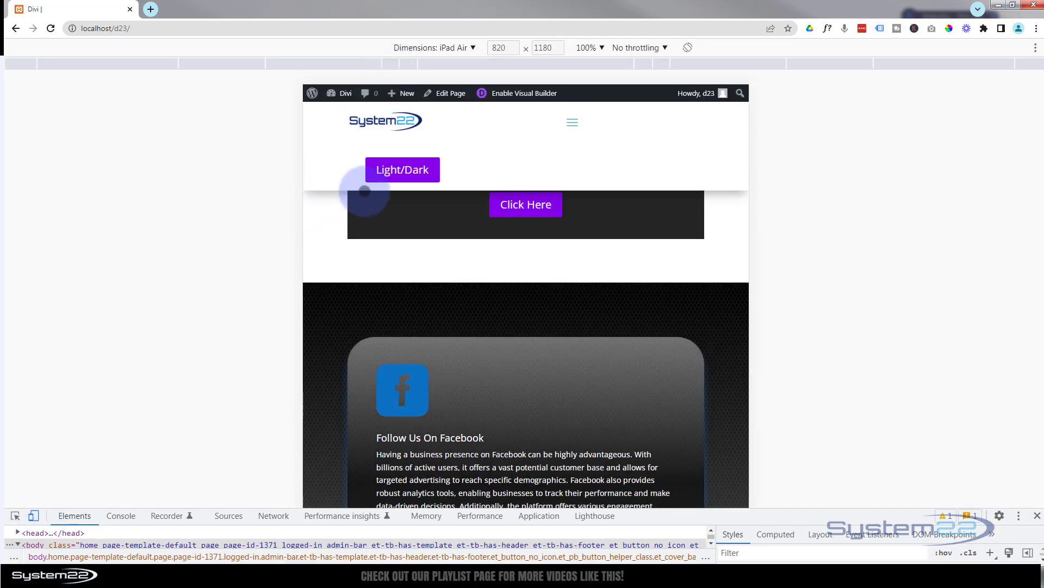
scroll(364, 191, "down", 3)
scroll(364, 190, "down", 4)
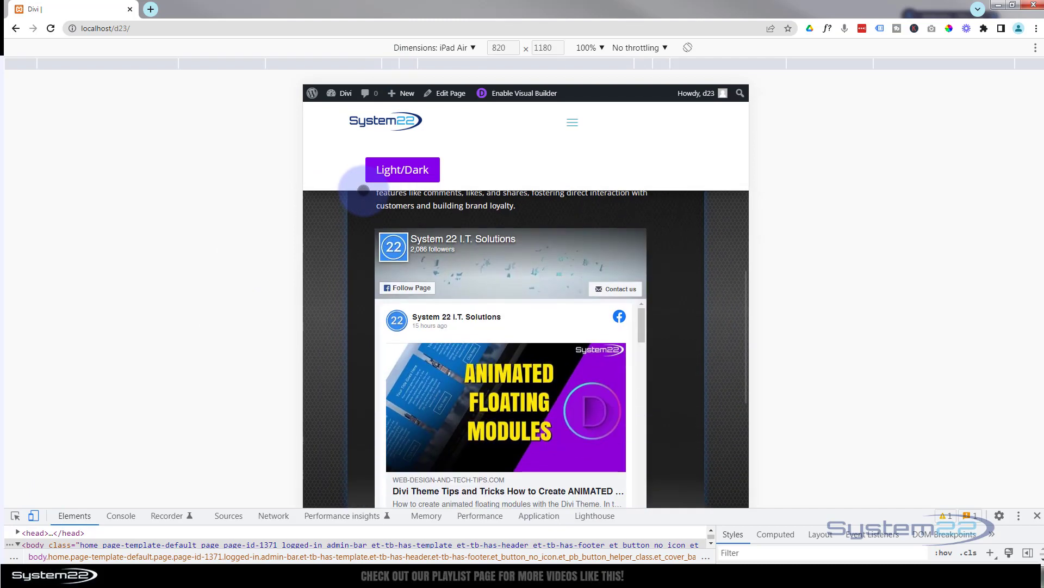
scroll(566, 282, "down", 3)
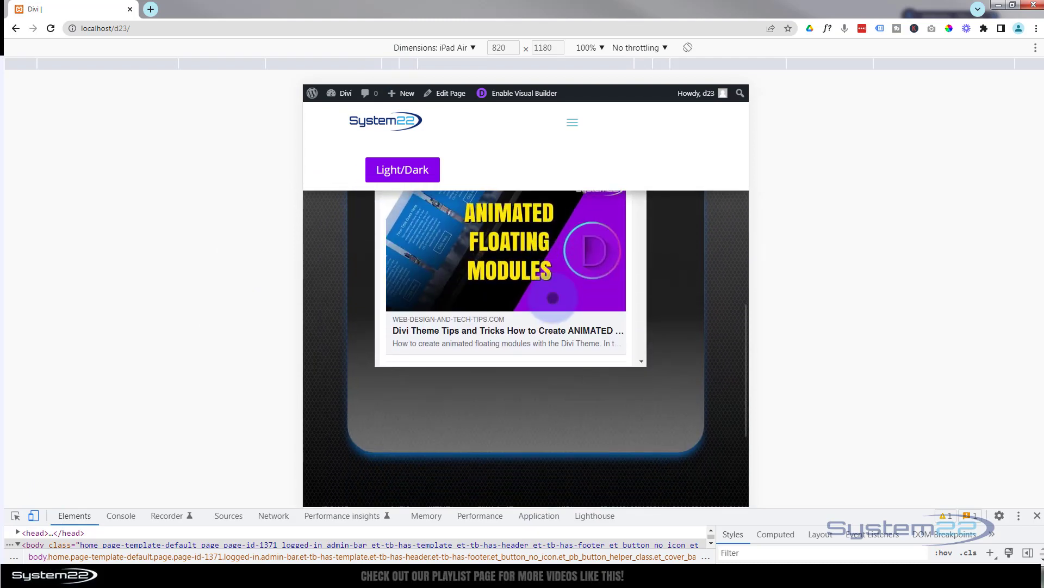
scroll(553, 296, "up", 6)
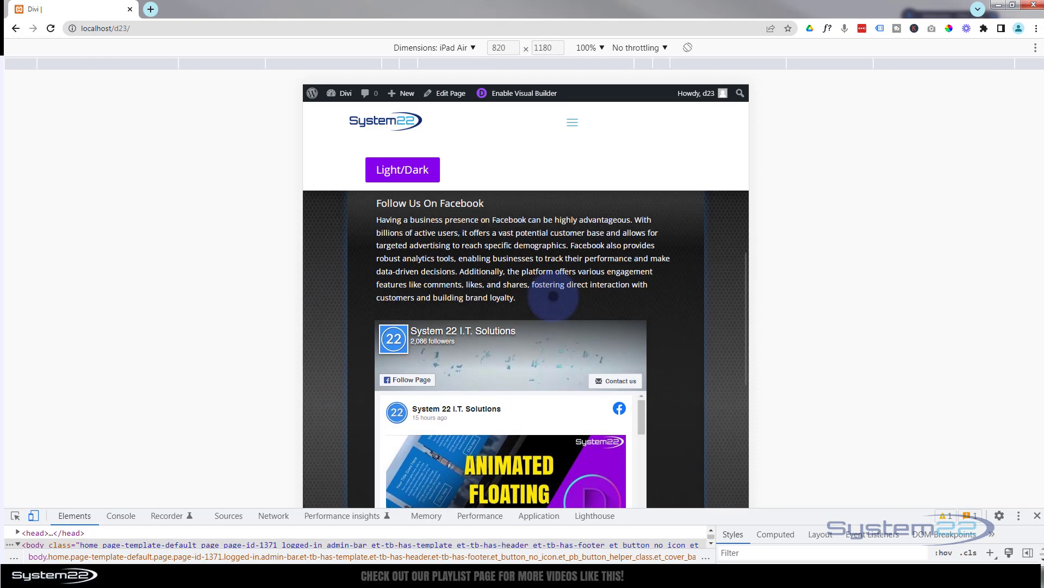
scroll(408, 181, "up", 1)
- Emulate an iPhone 12 Pro, scroll the page, then turn device emulation off
left_click(474, 49)
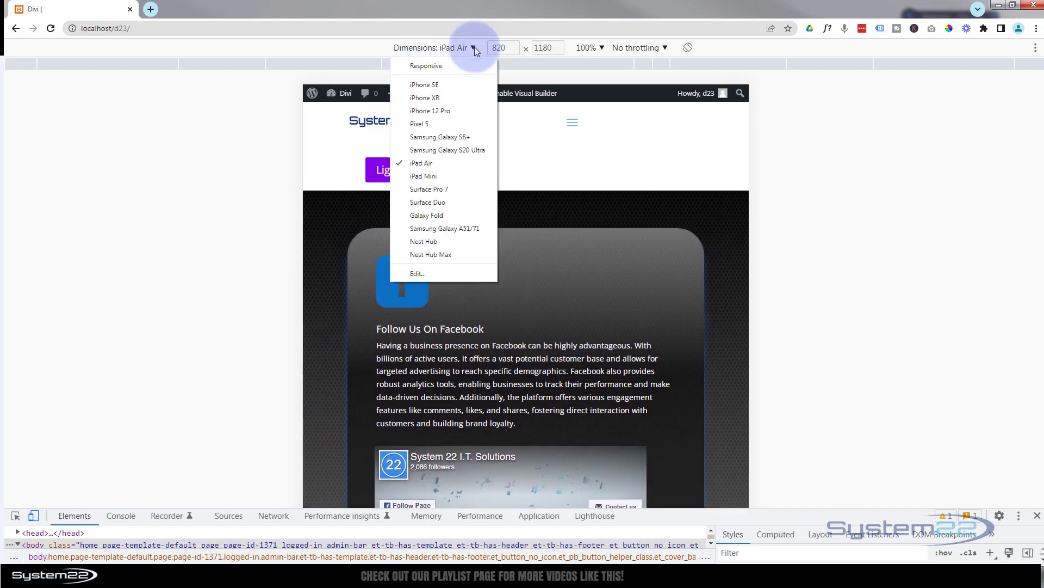
left_click(418, 112)
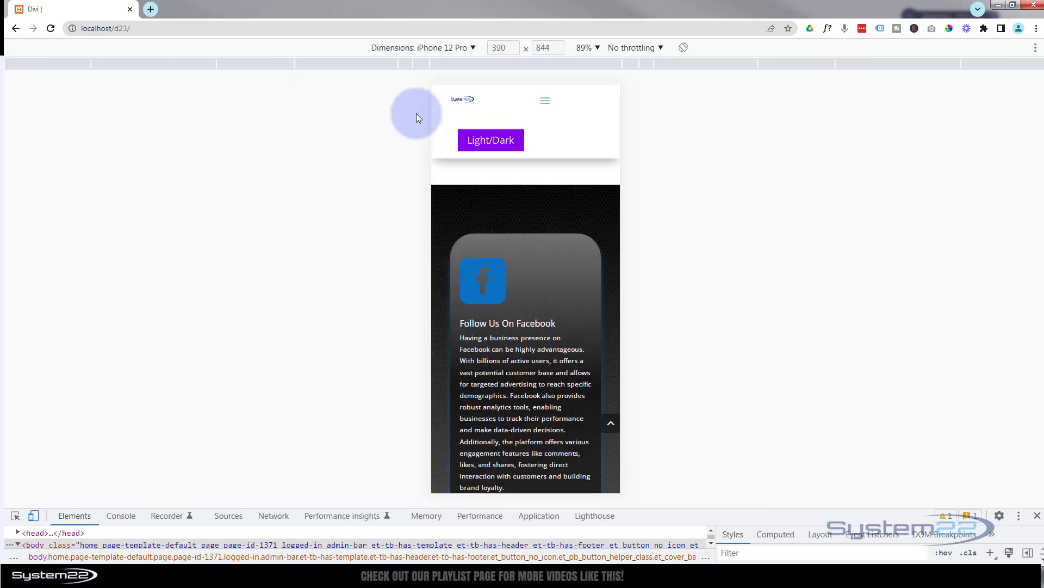
scroll(503, 266, "down", 5)
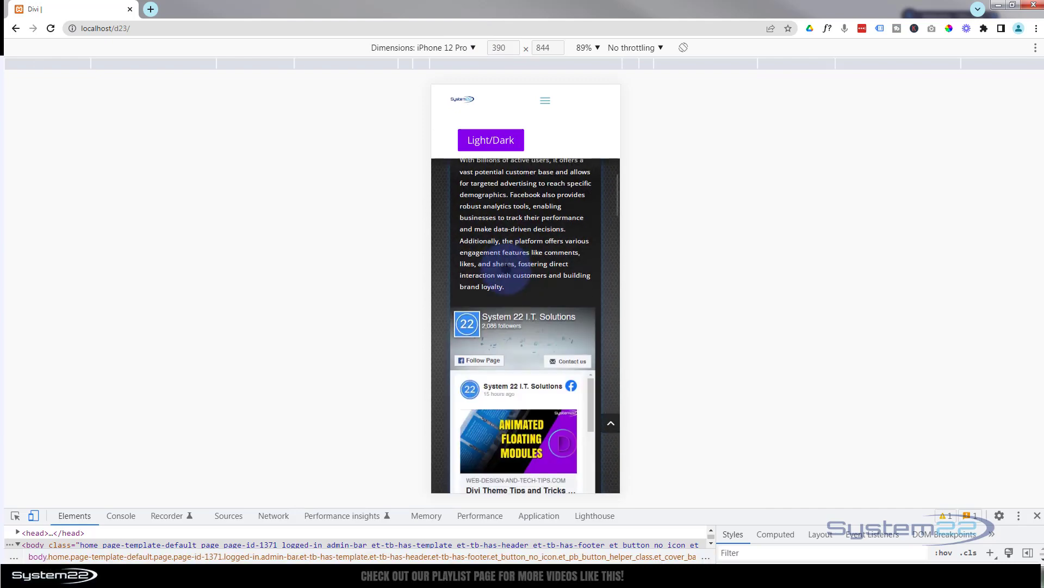
scroll(506, 266, "down", 5)
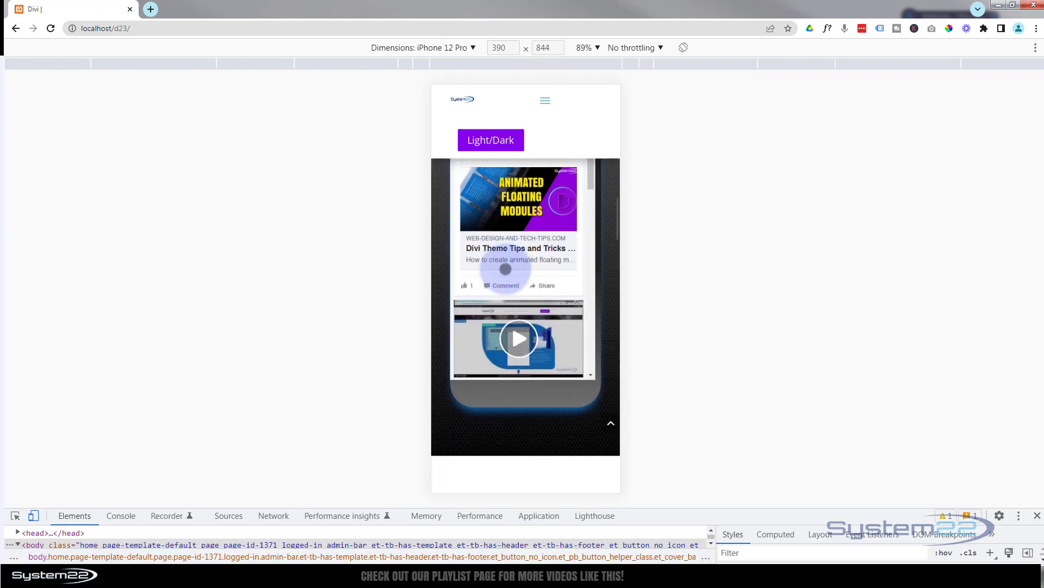
scroll(505, 269, "up", 8)
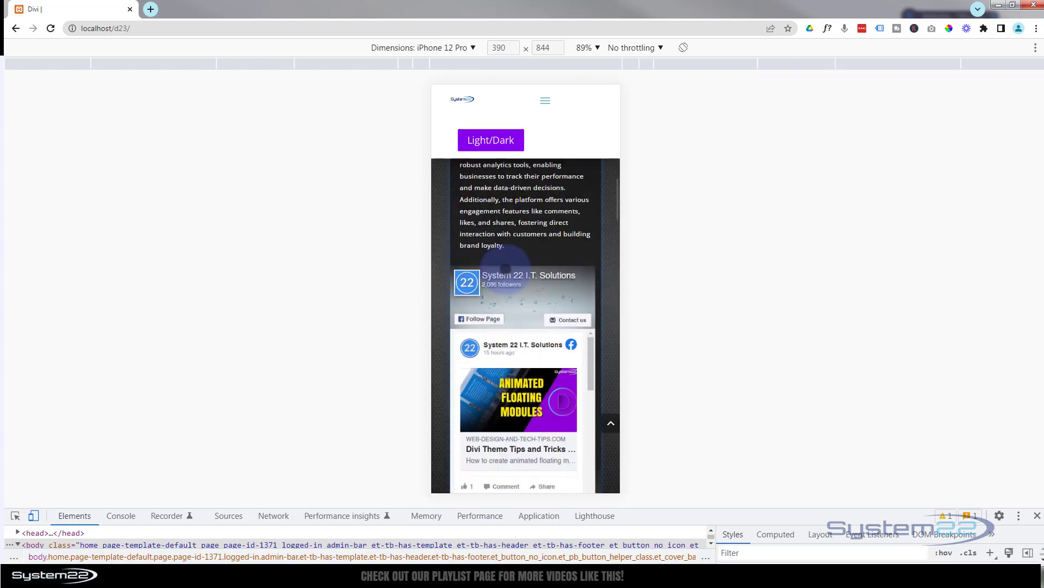
scroll(505, 266, "up", 3)
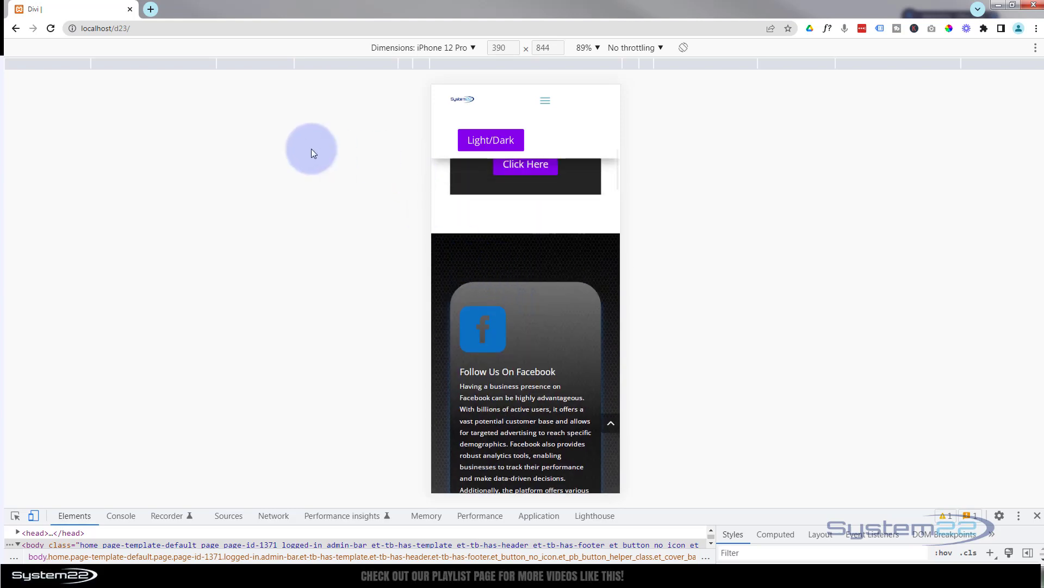
left_click(34, 515)
- Scroll through the embedded Facebook feed and play, then pause, a video post
scroll(131, 357, "up", 5)
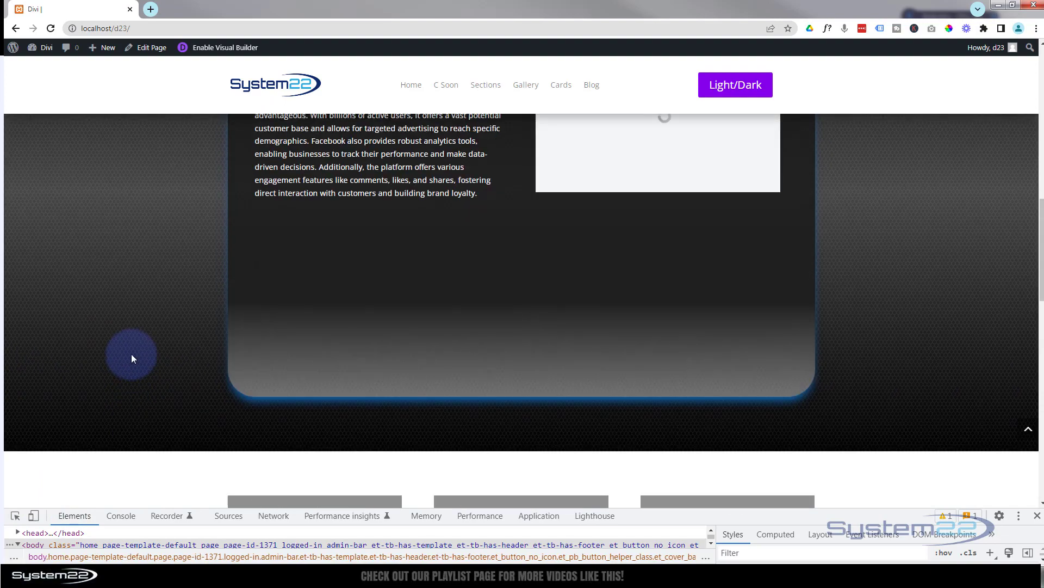
scroll(705, 371, "down", 5)
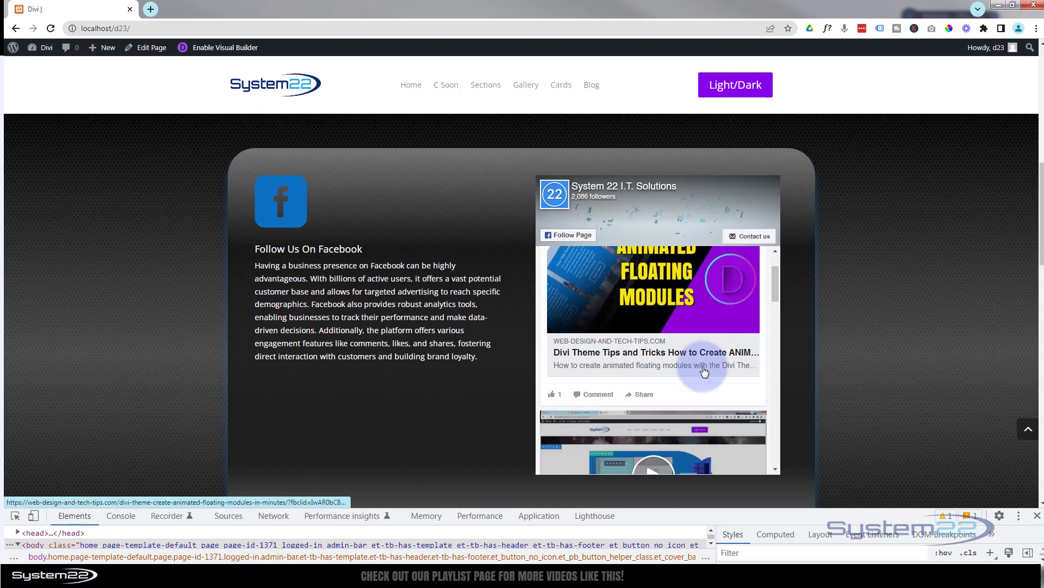
scroll(704, 372, "down", 10)
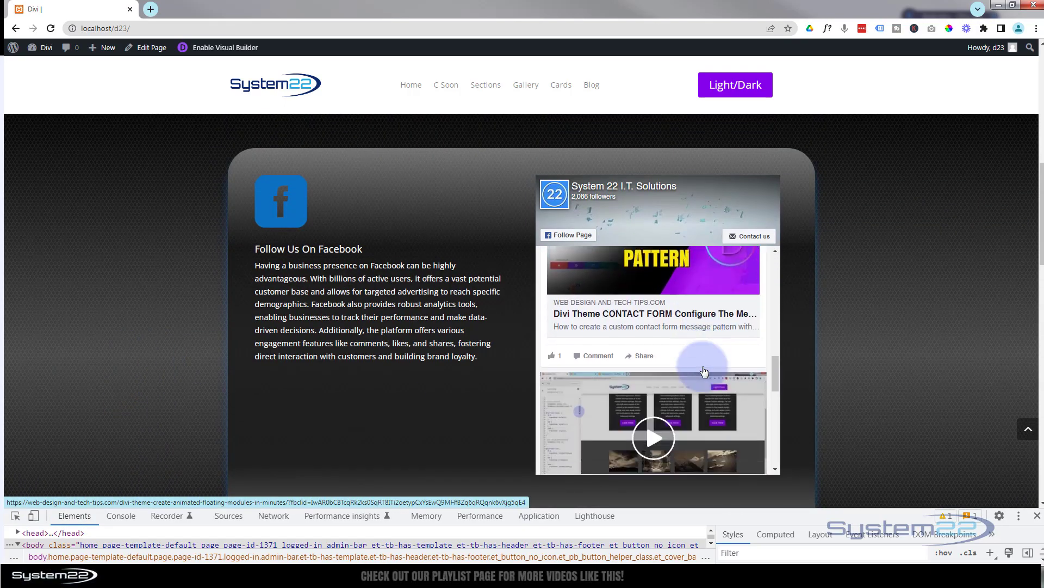
scroll(703, 369, "down", 3)
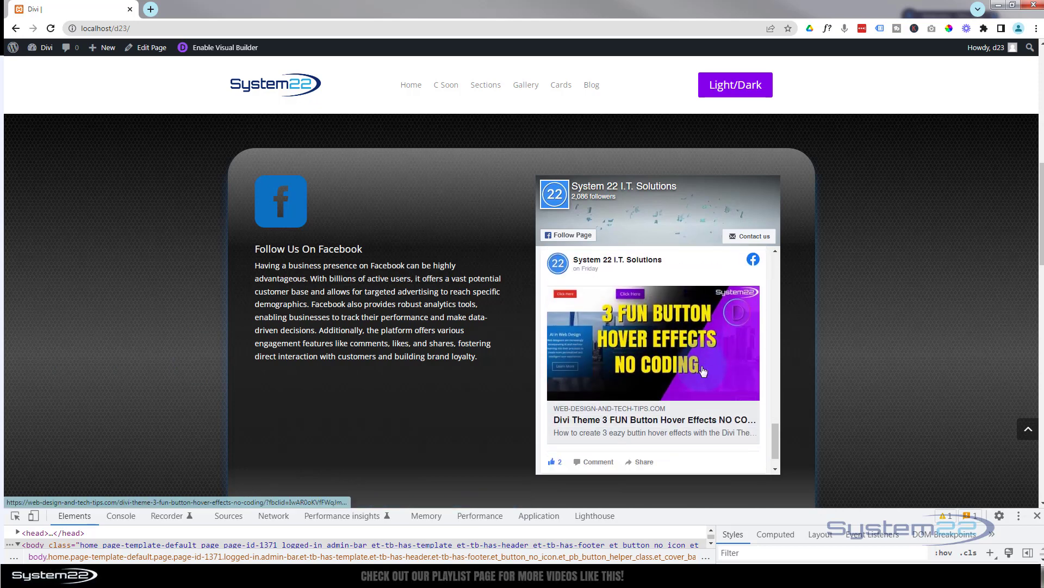
scroll(703, 368, "up", 4)
scroll(702, 369, "up", 5)
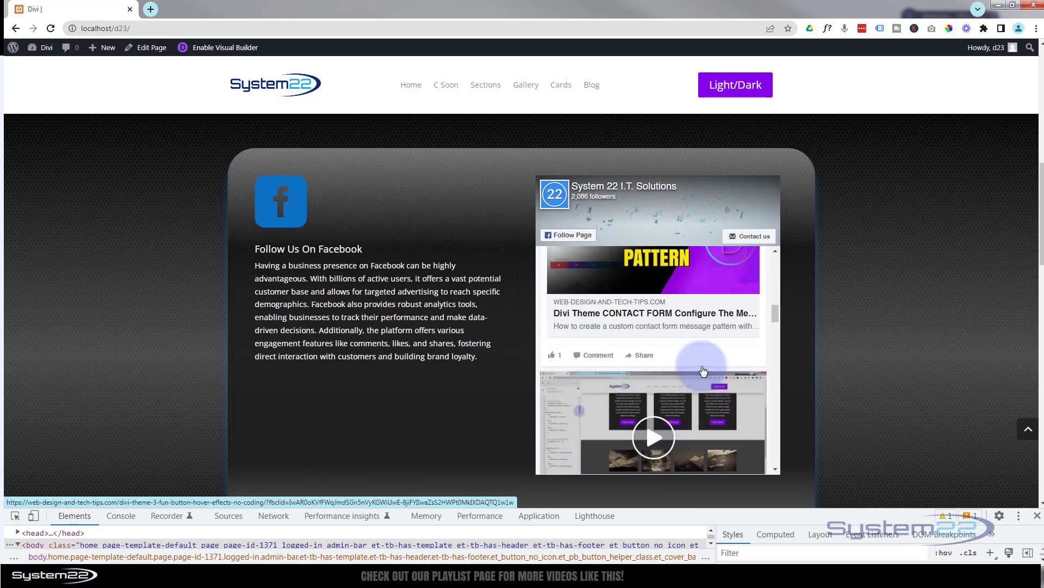
scroll(694, 367, "down", 2)
left_click(659, 384)
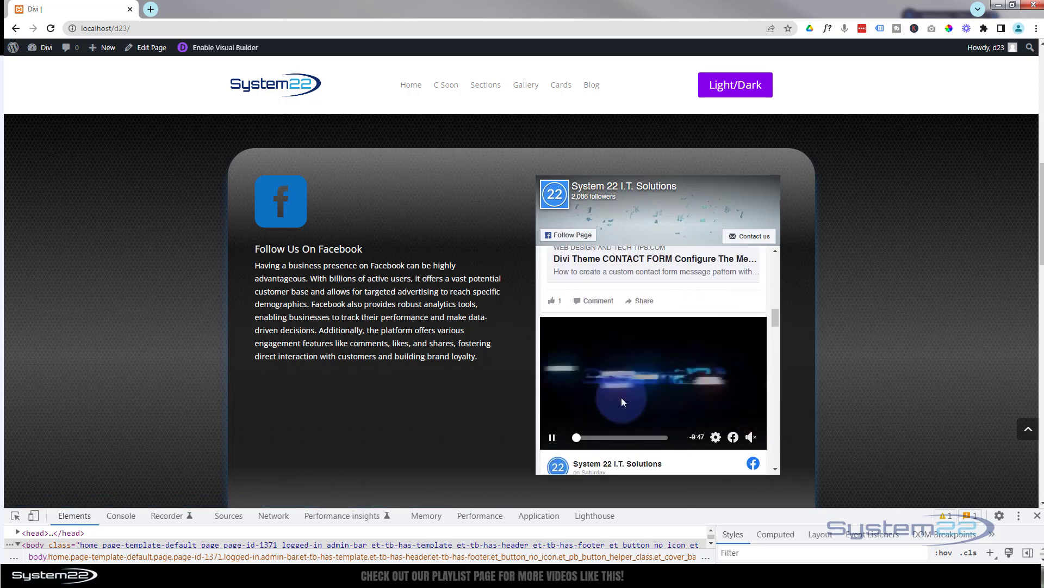
left_click(577, 394)
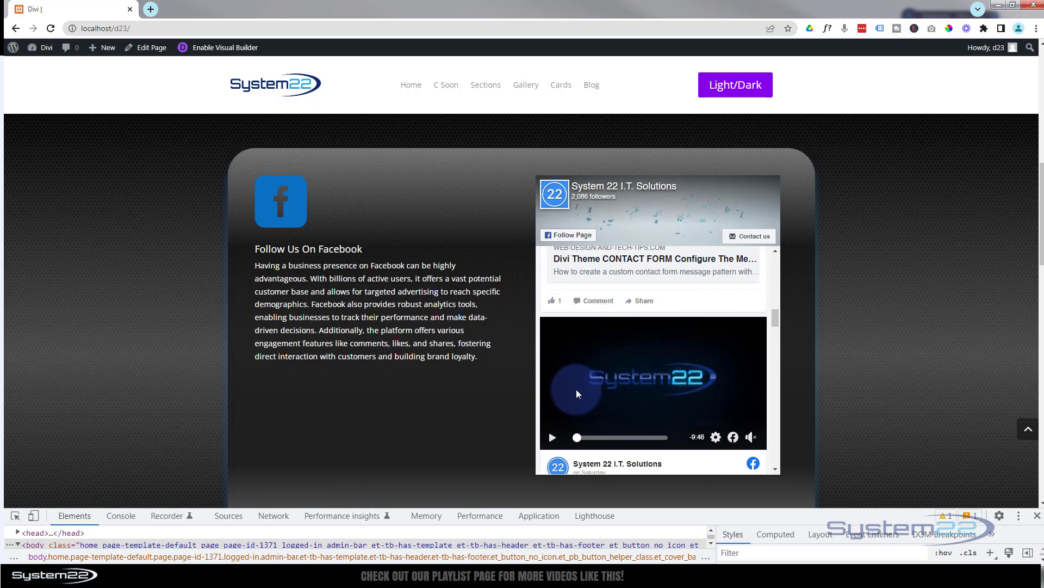
- Close the DevTools panel so the live page fills the window
scroll(576, 389, "up", 5)
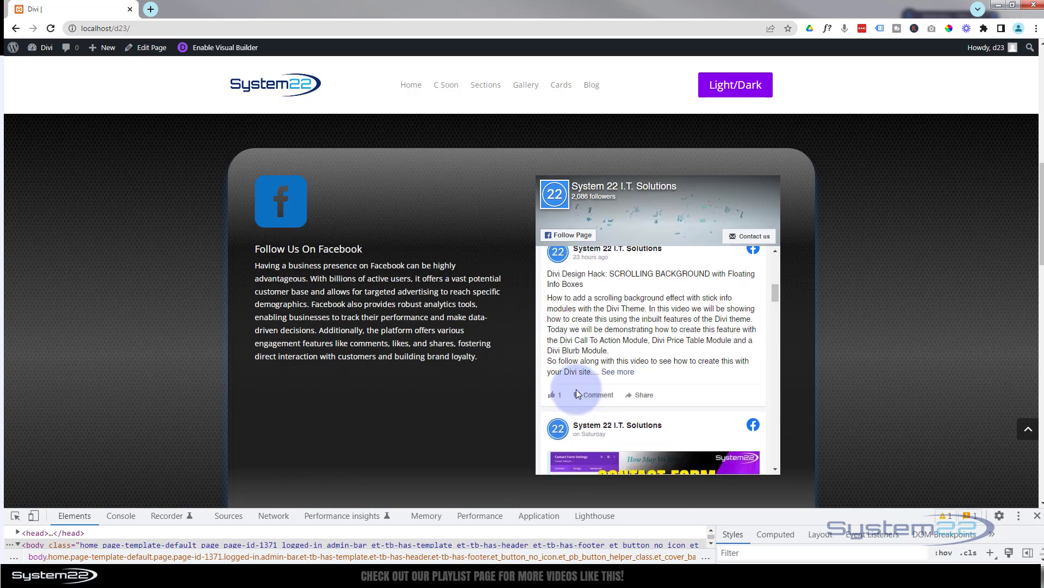
scroll(576, 390, "up", 6)
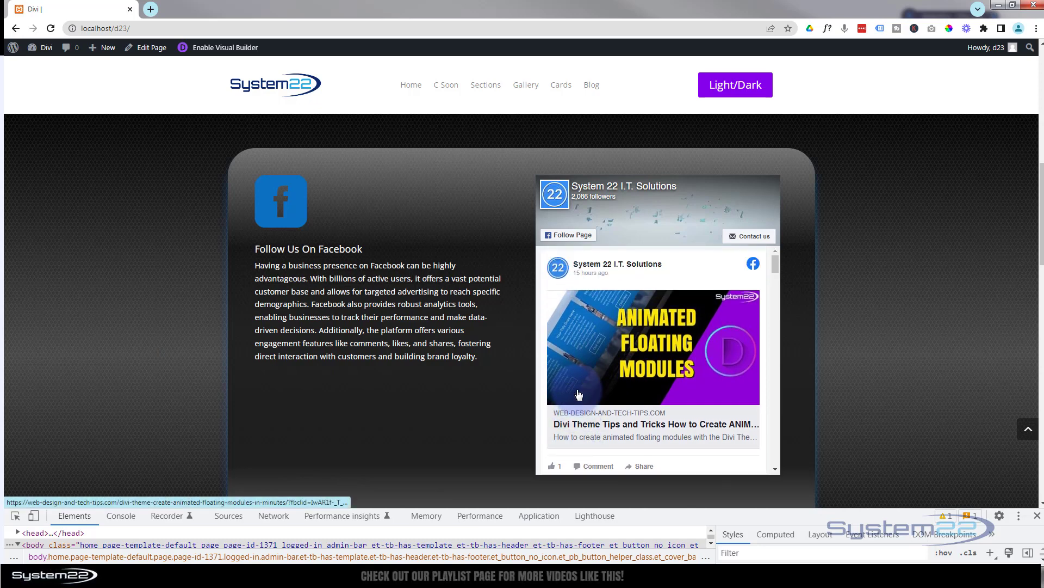
scroll(578, 394, "up", 1)
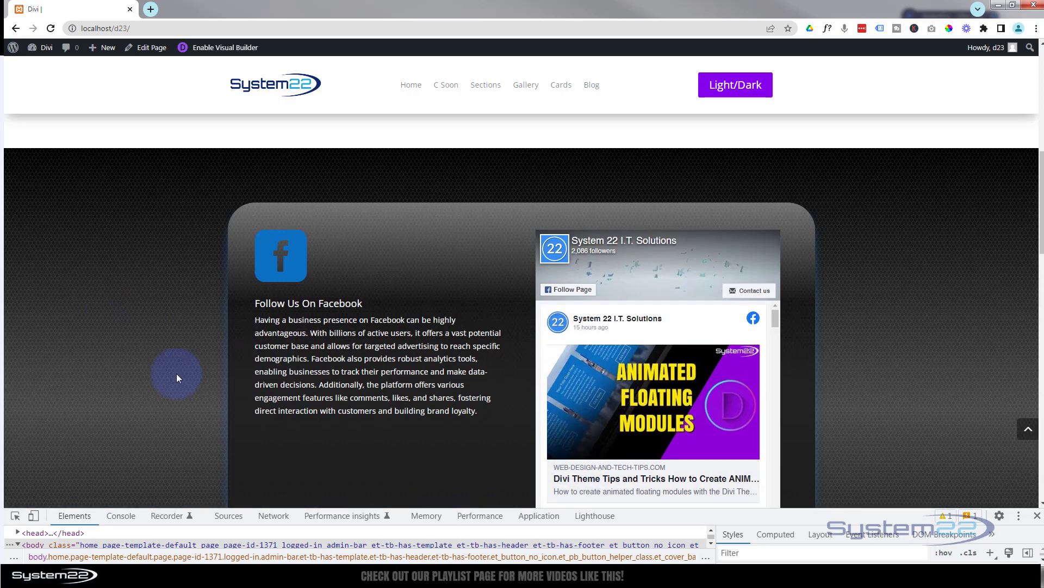
left_click(1037, 516)
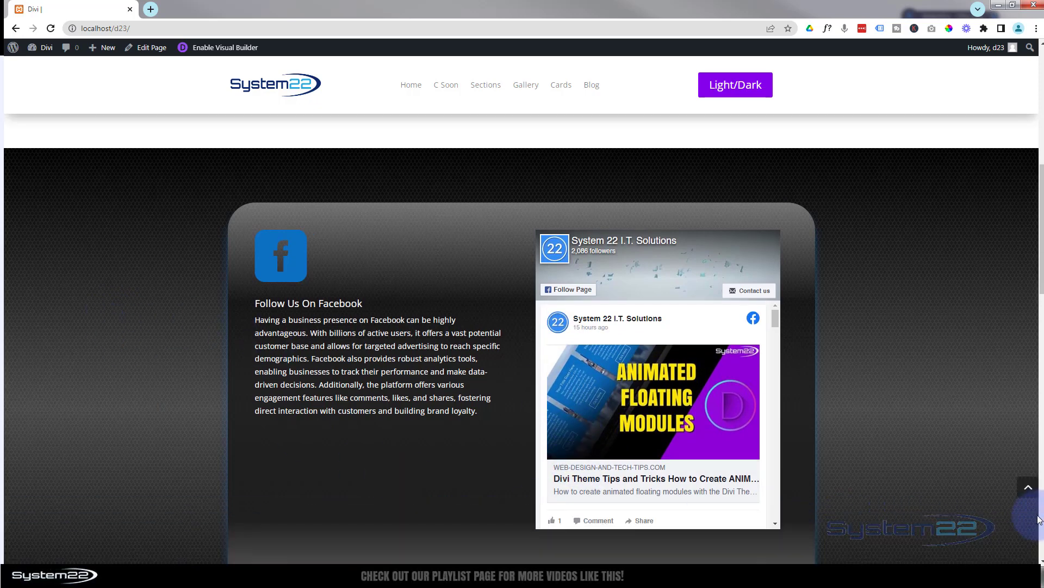
scroll(991, 274, "down", 1)
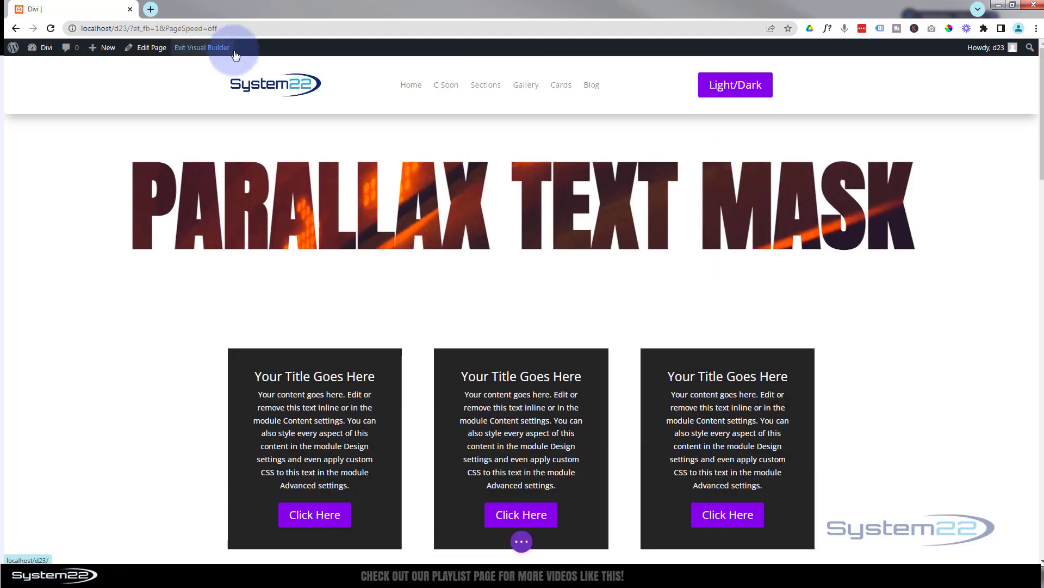
- Scroll the Visual Builder down to the Follow Us On Facebook row
scroll(321, 195, "down", 10)
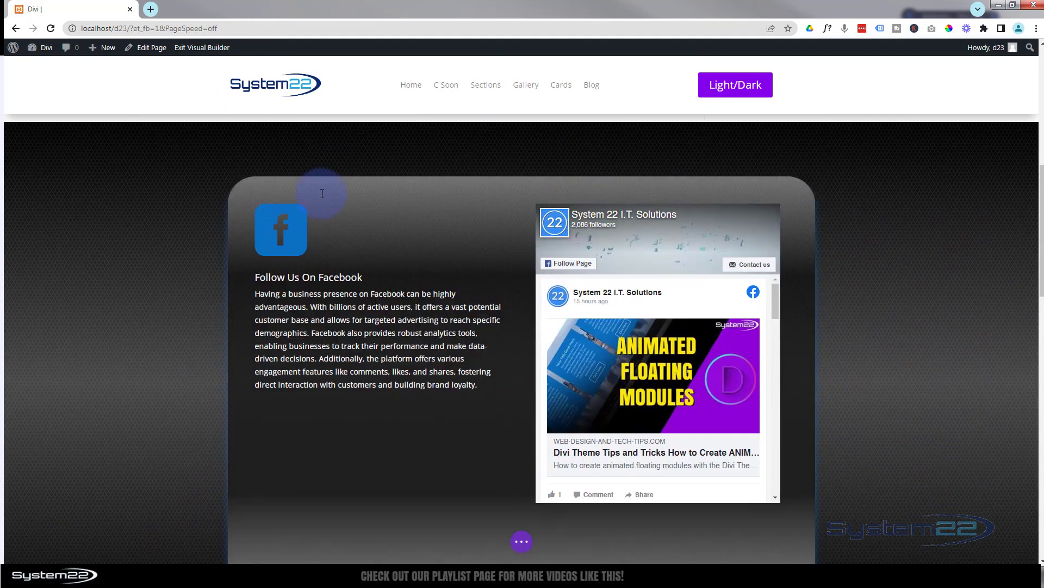
scroll(322, 193, "down", 1)
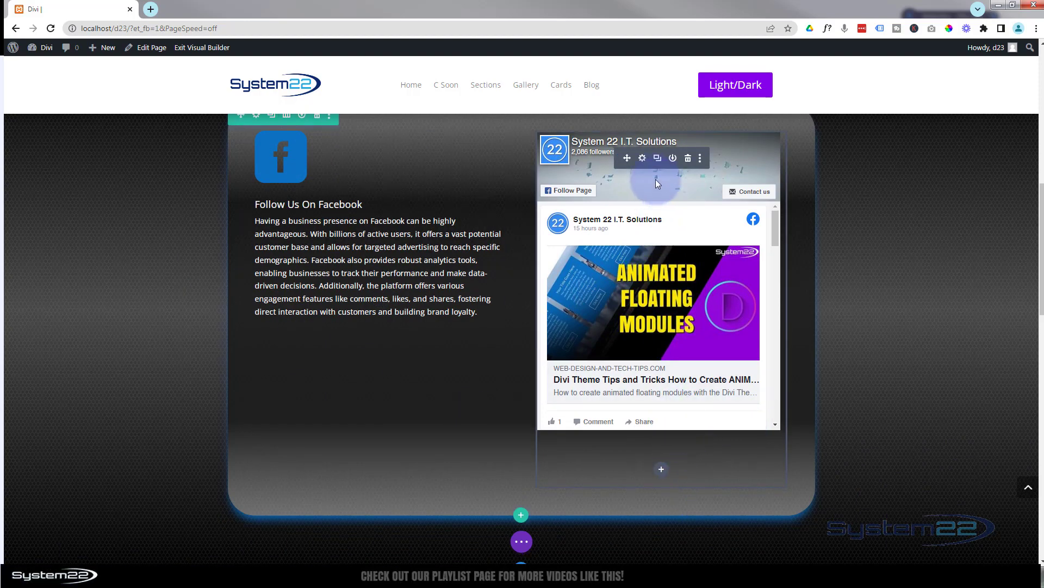
- Open the Facebook Code module settings beside the feed and reduce the iframe height value
left_click(643, 159)
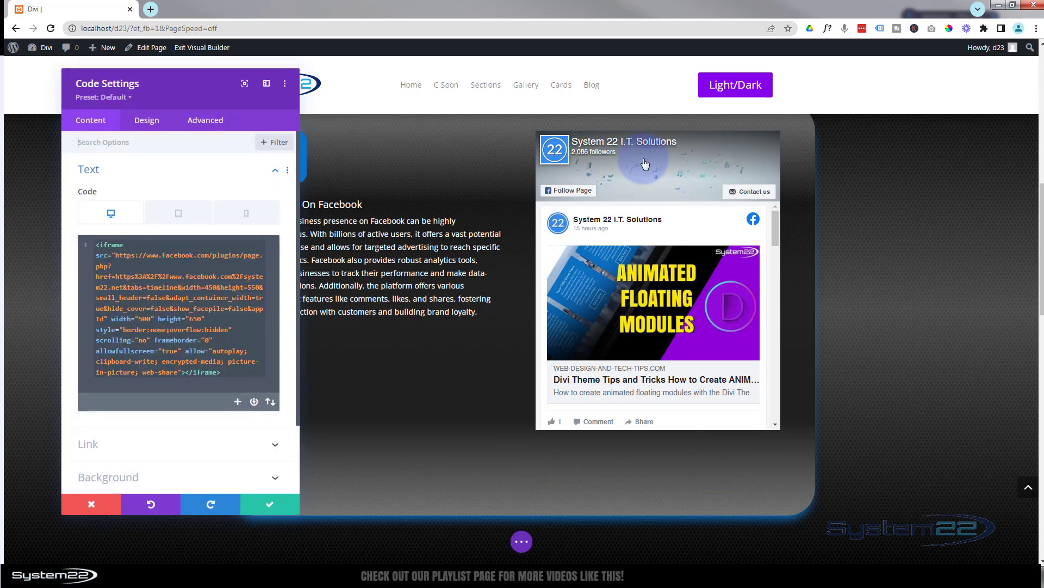
left_click_drag(232, 101, 467, 82)
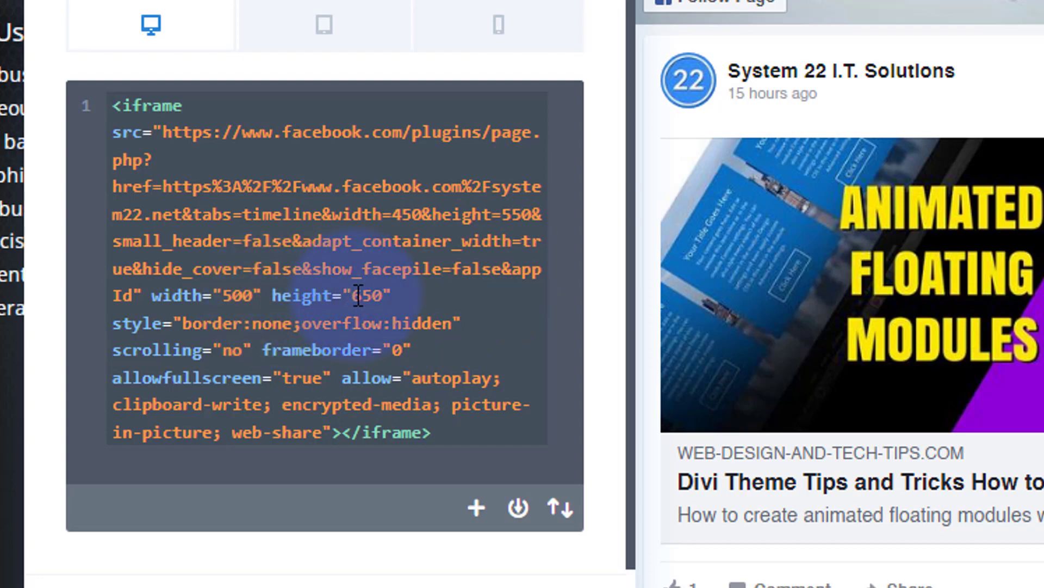
type("6")
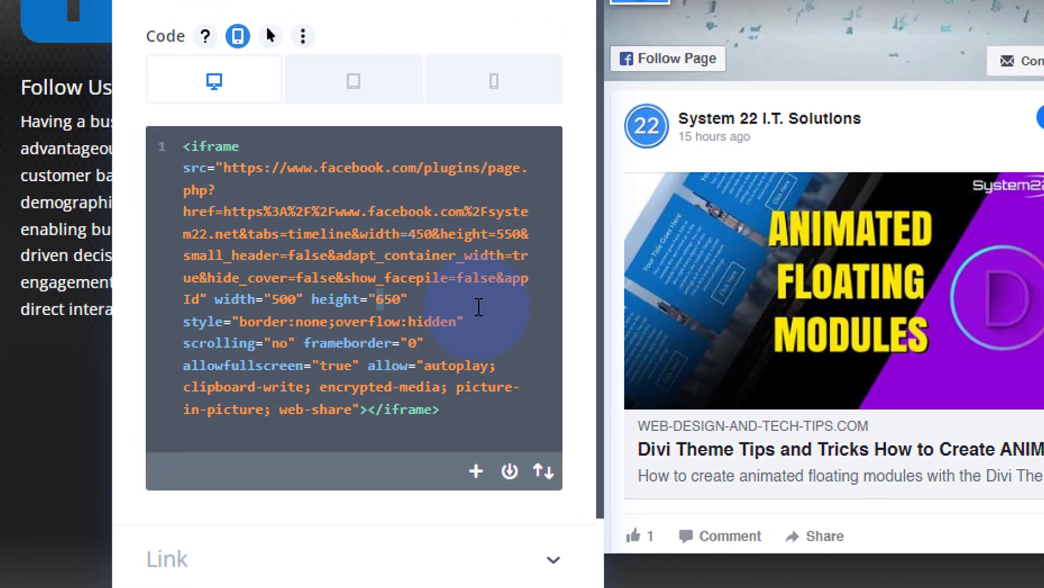
key("ctrl+a")
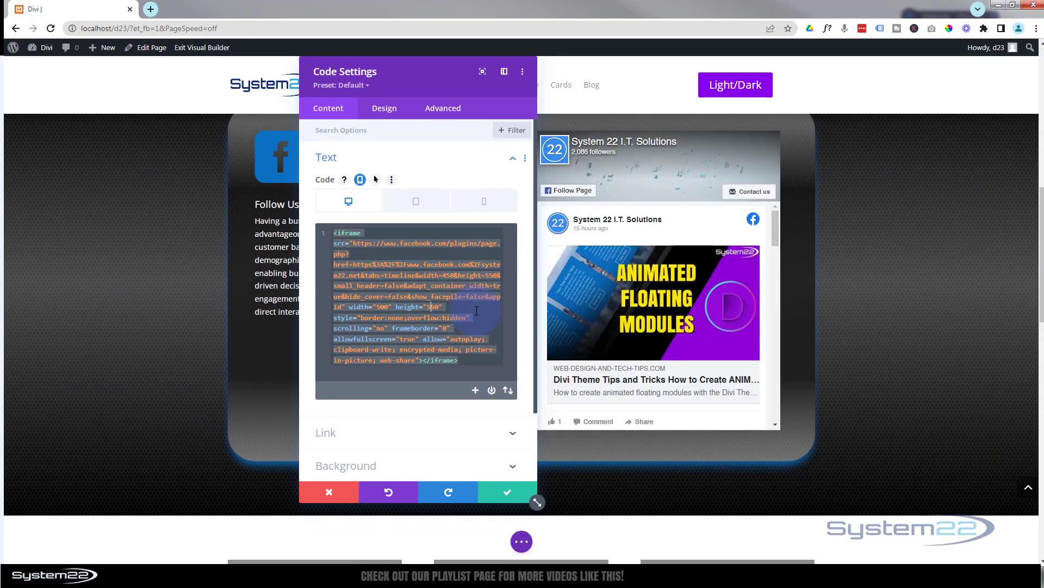
- Save the Code module and the page, then exit the Visual Builder
left_click(503, 494)
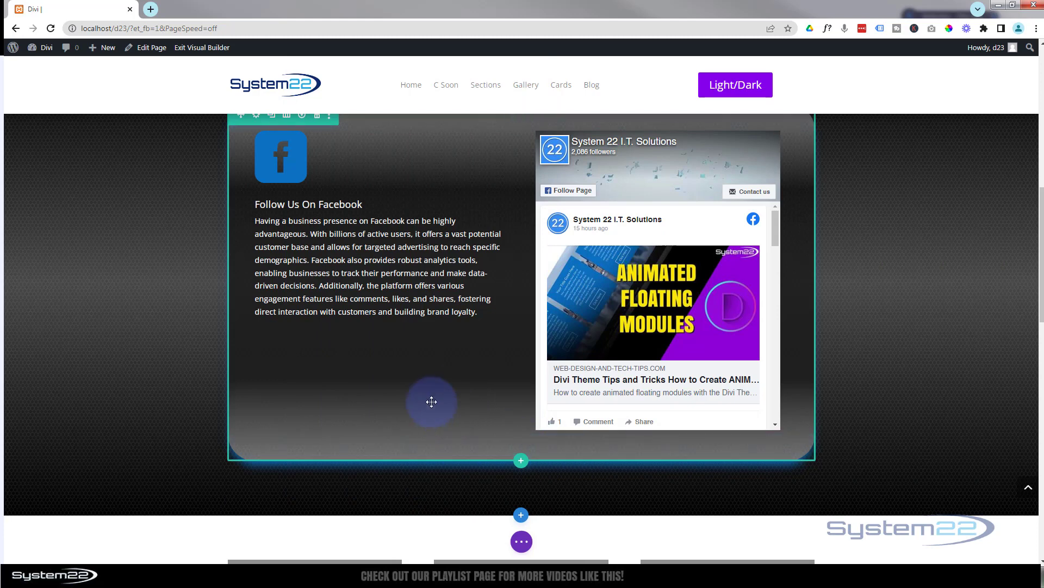
scroll(432, 402, "up", 1)
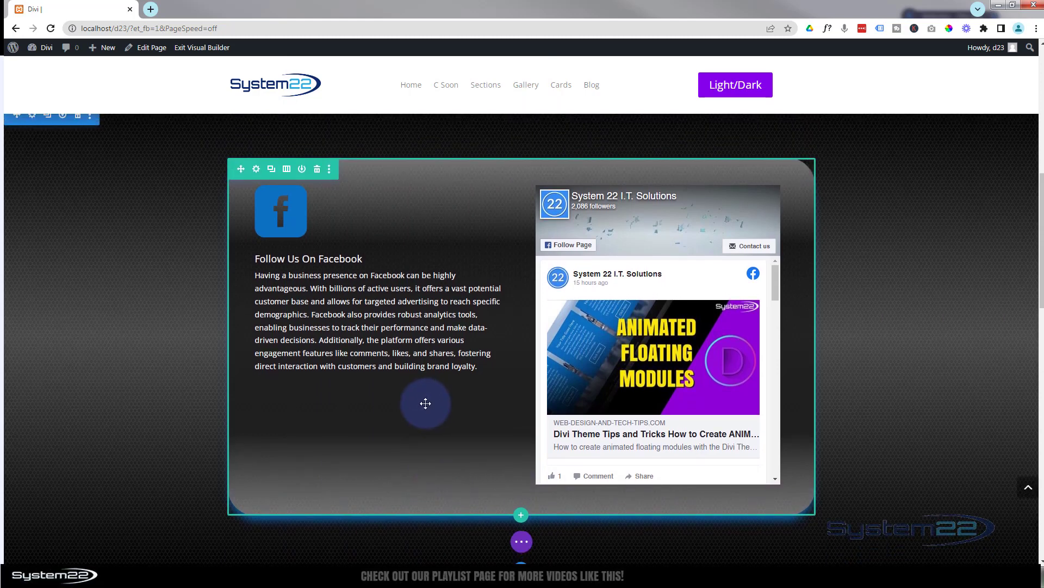
left_click(522, 541)
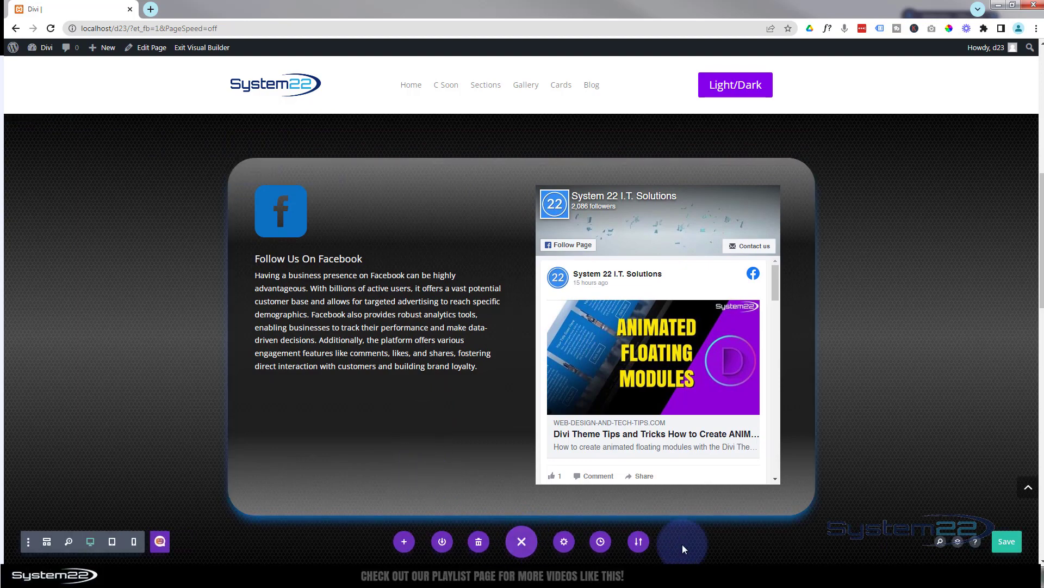
left_click(1008, 541)
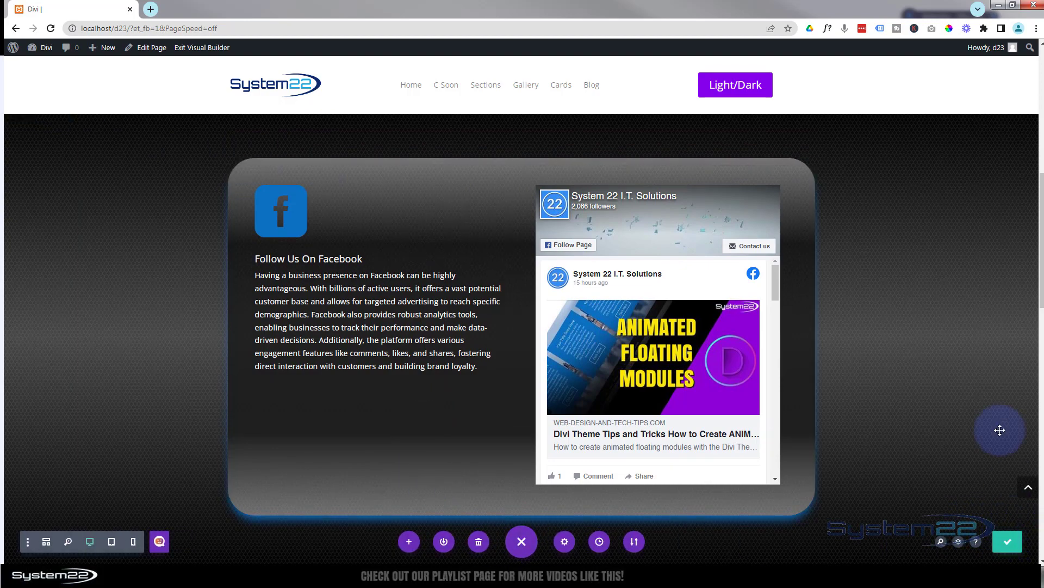
left_click(193, 48)
scroll(190, 132, "down", 5)
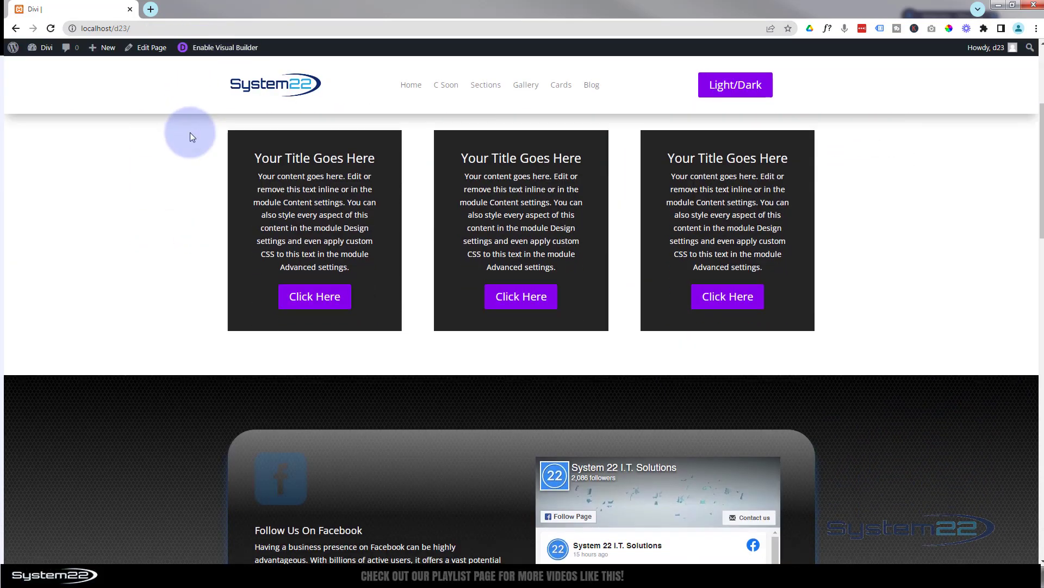
scroll(190, 136, "down", 3)
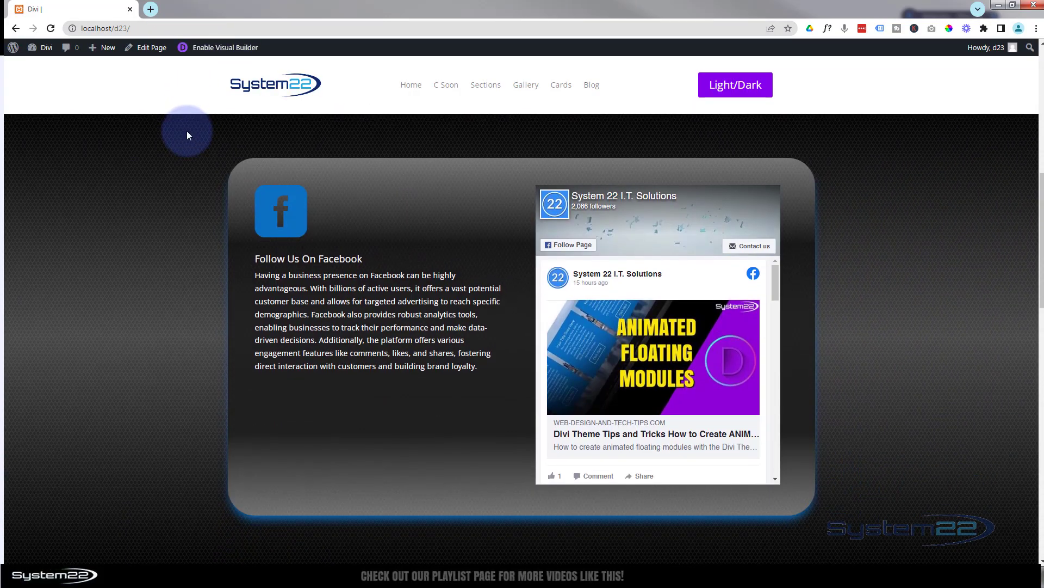
scroll(636, 339, "down", 5)
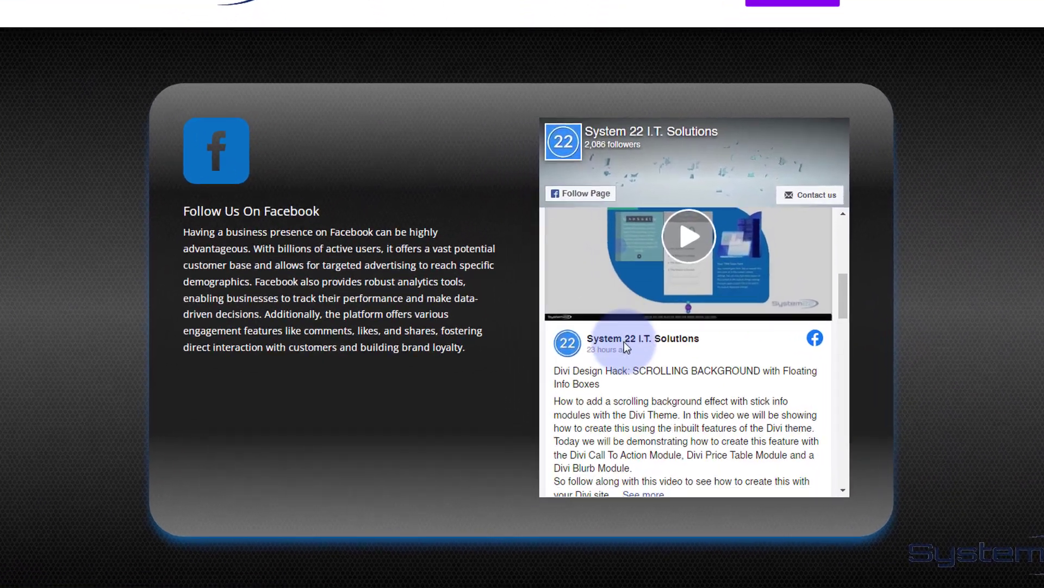
scroll(625, 342, "down", 5)
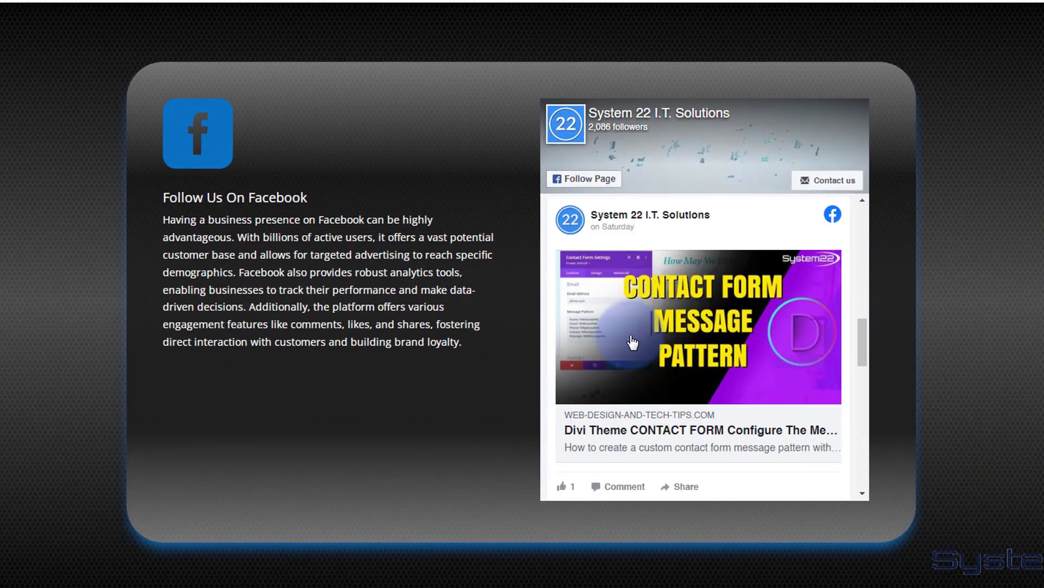
scroll(633, 342, "down", 5)
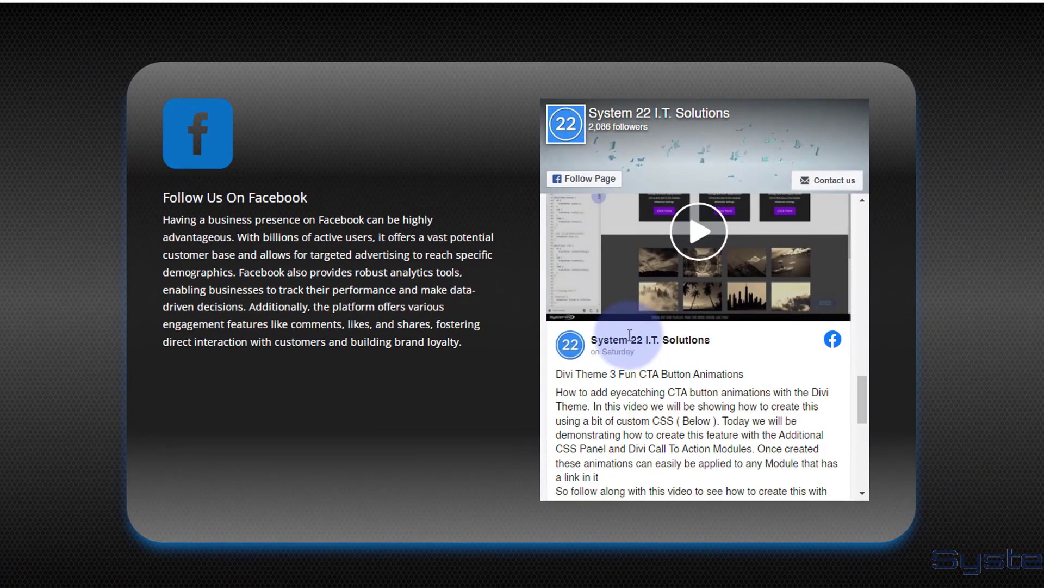
left_click(705, 328)
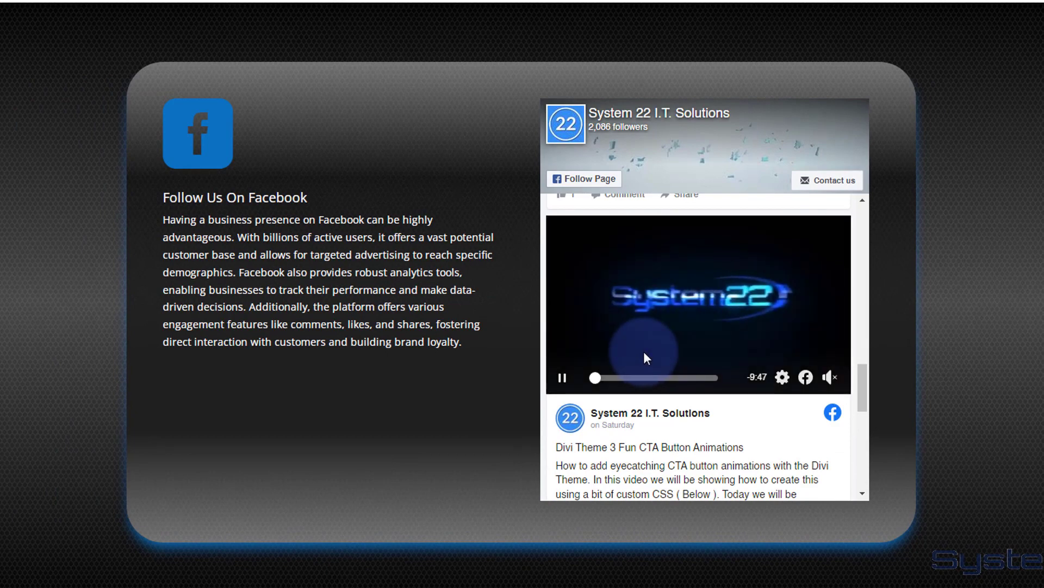
scroll(645, 353, "down", 5)
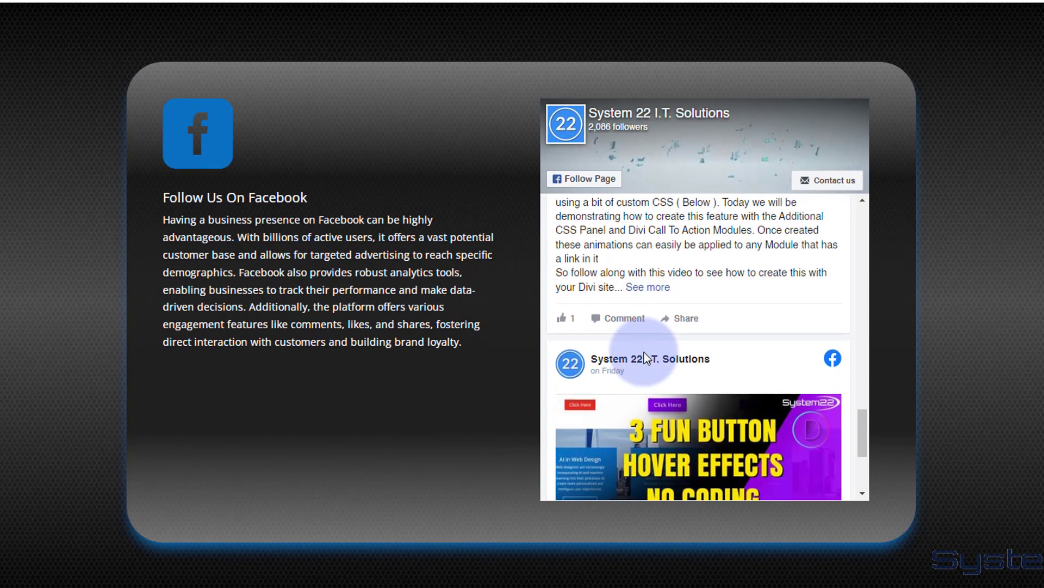
scroll(644, 351, "down", 1)
scroll(644, 351, "up", 8)
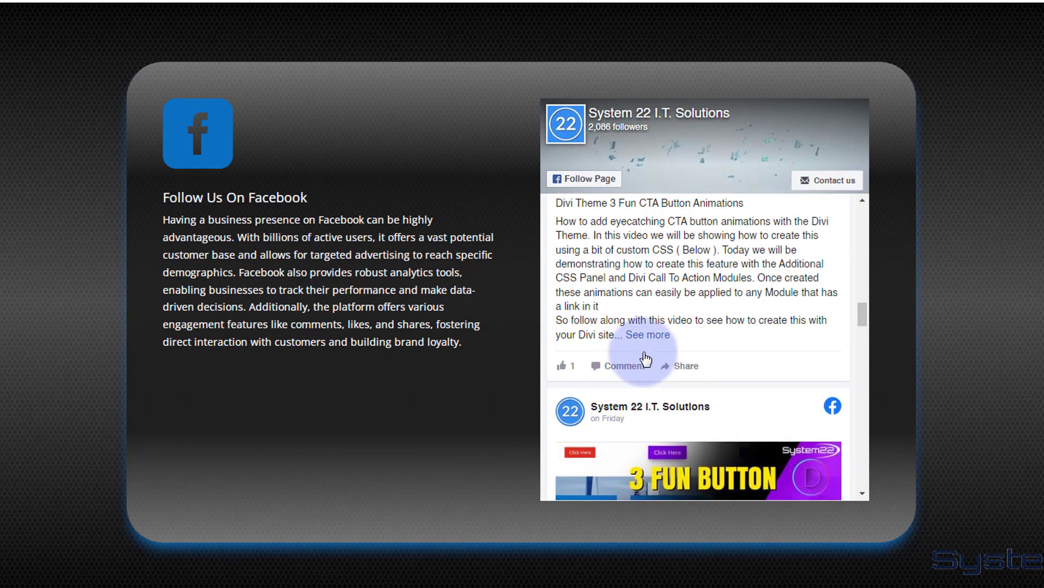
scroll(643, 351, "up", 10)
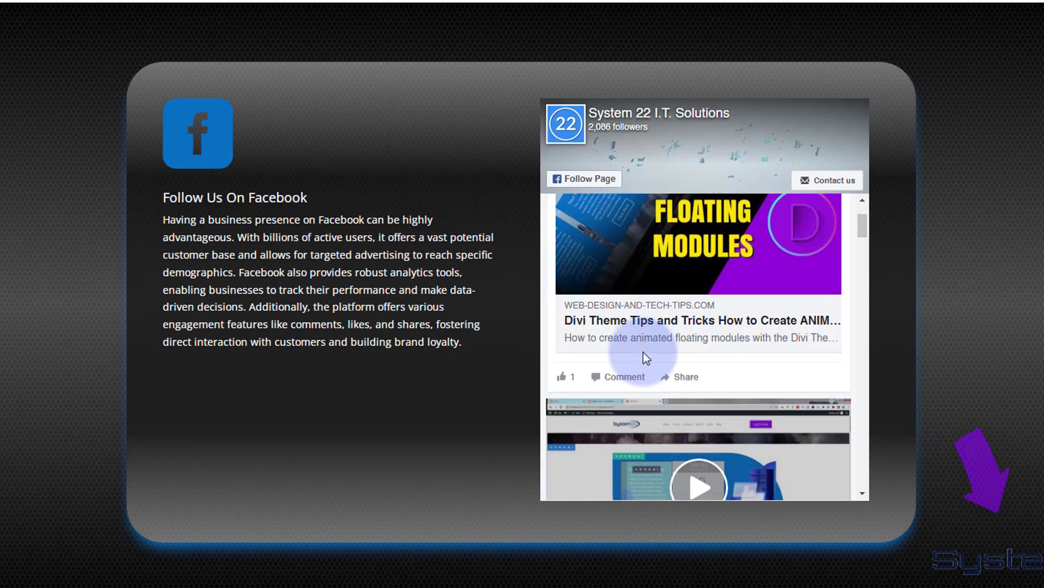
scroll(643, 350, "up", 2)
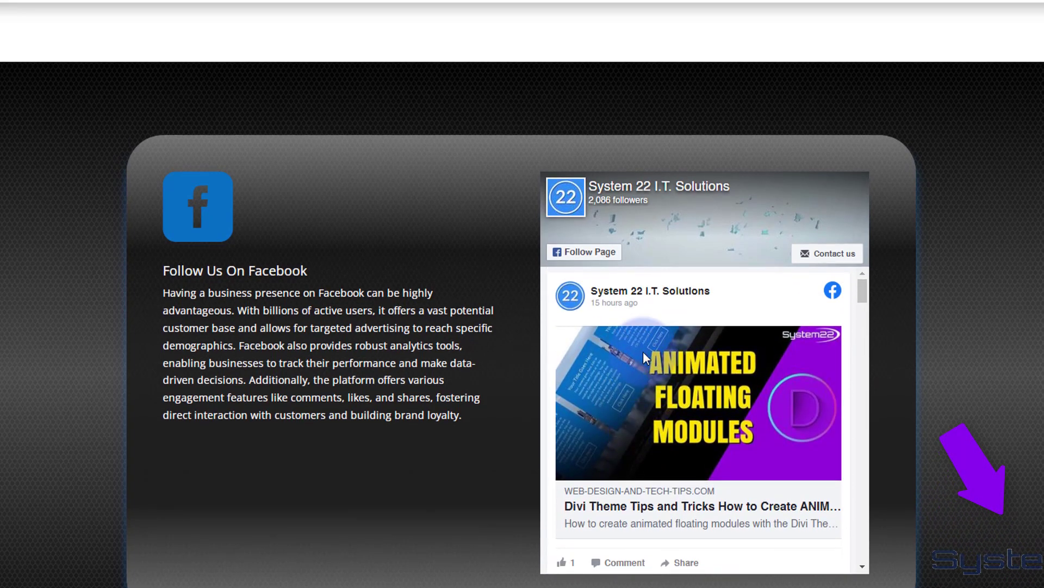
scroll(507, 403, "down", 2)
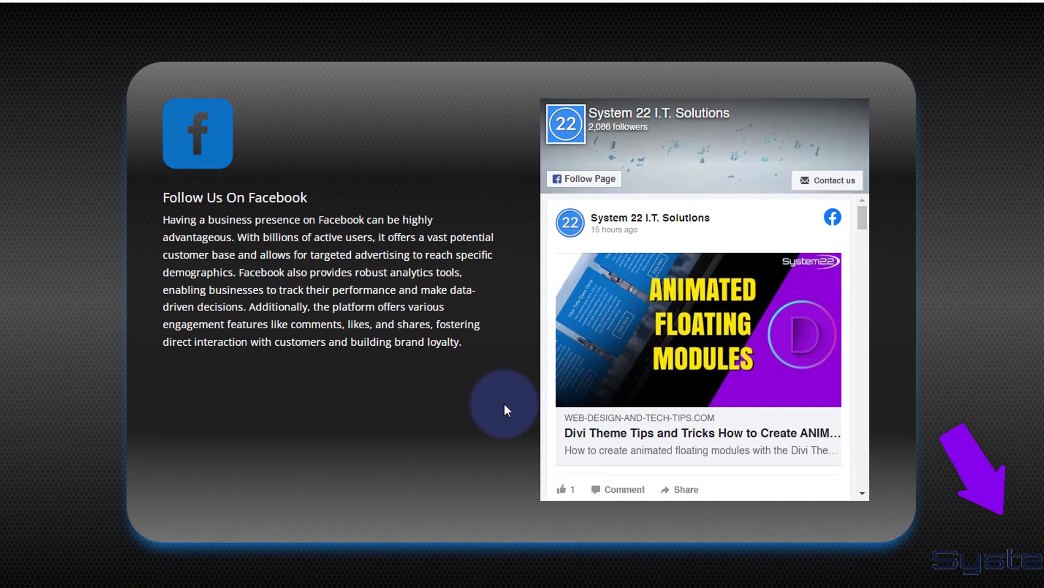